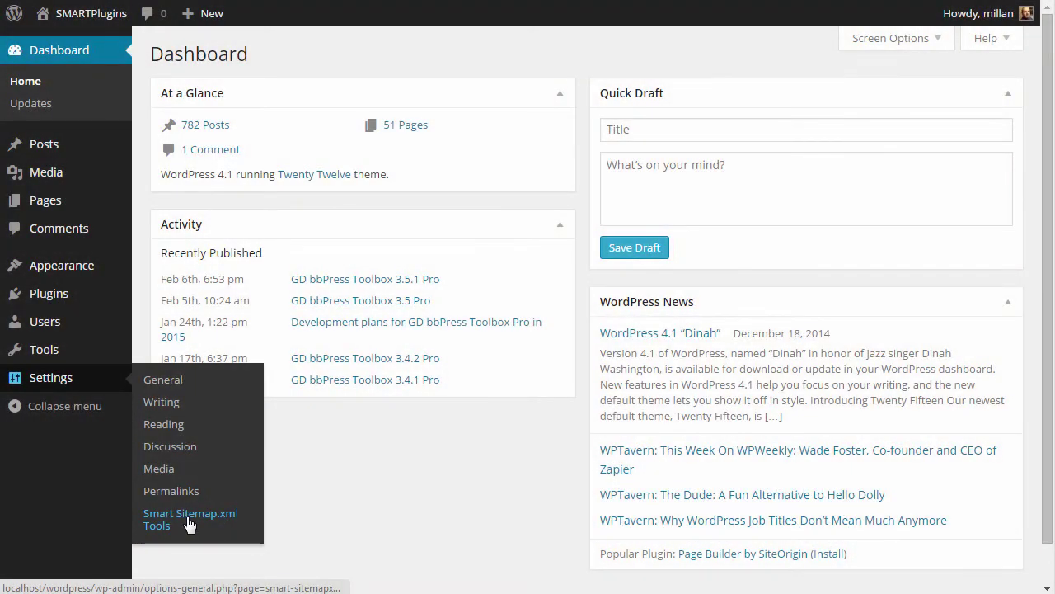
# Open the Smart Sitemap.xml Tools settings and check the real and virtual sitemap file status
pyautogui.click(190, 524)
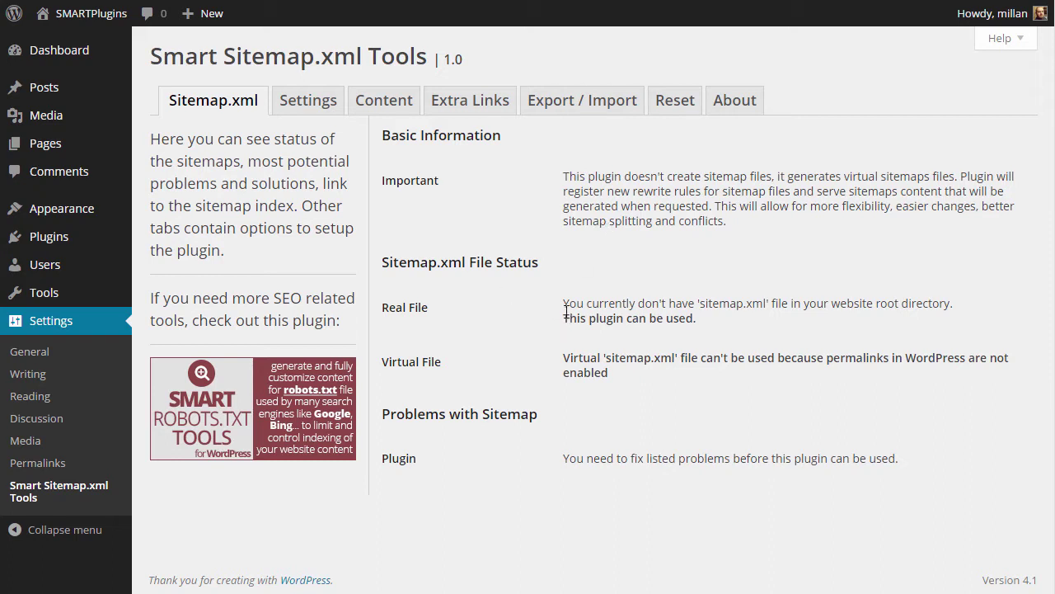
pyautogui.moveTo(564, 304); pyautogui.dragTo(697, 320)
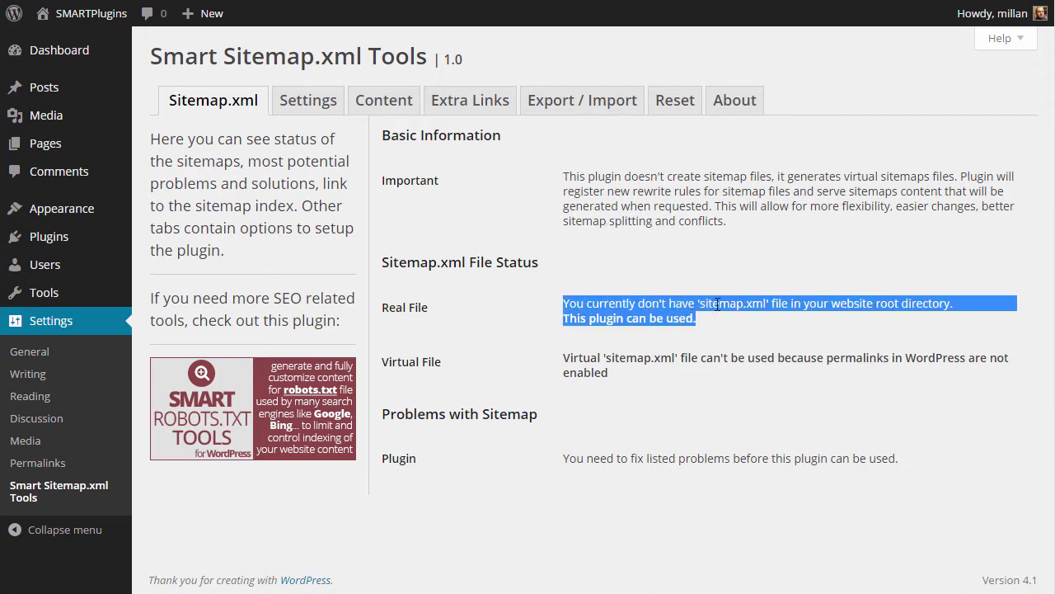
pyautogui.click(816, 306)
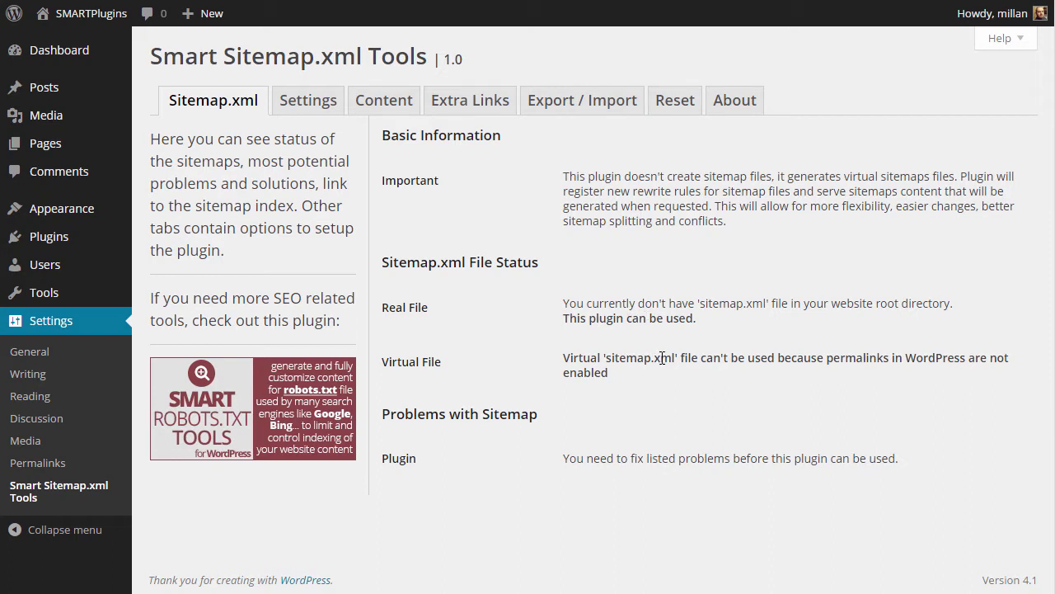
# Set the site's permalink structure to Month and name and save the change
pyautogui.click(25, 464)
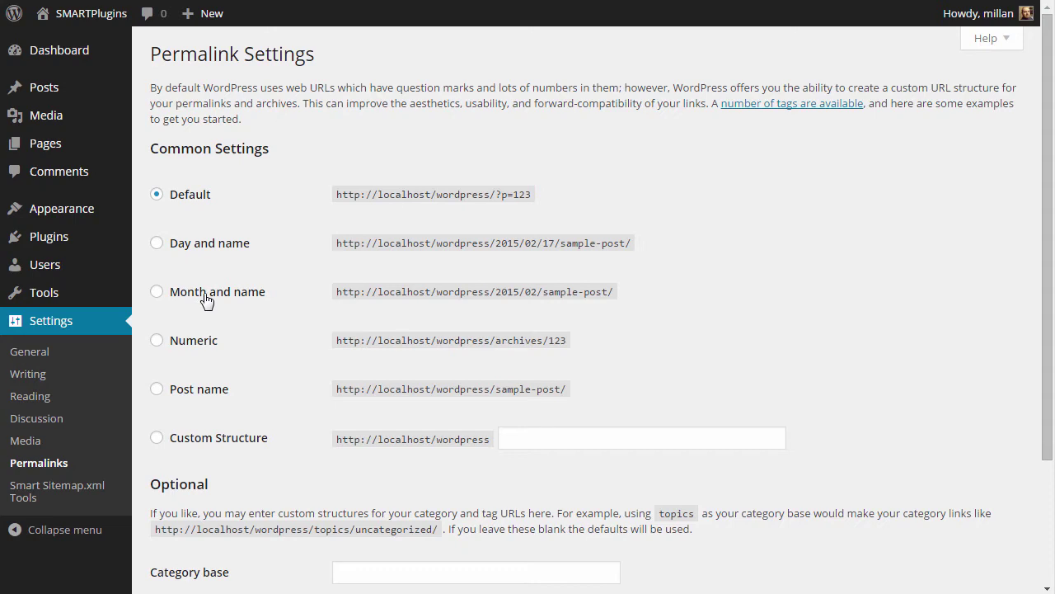
pyautogui.click(207, 299)
pyautogui.scroll(-2, 219, 540)
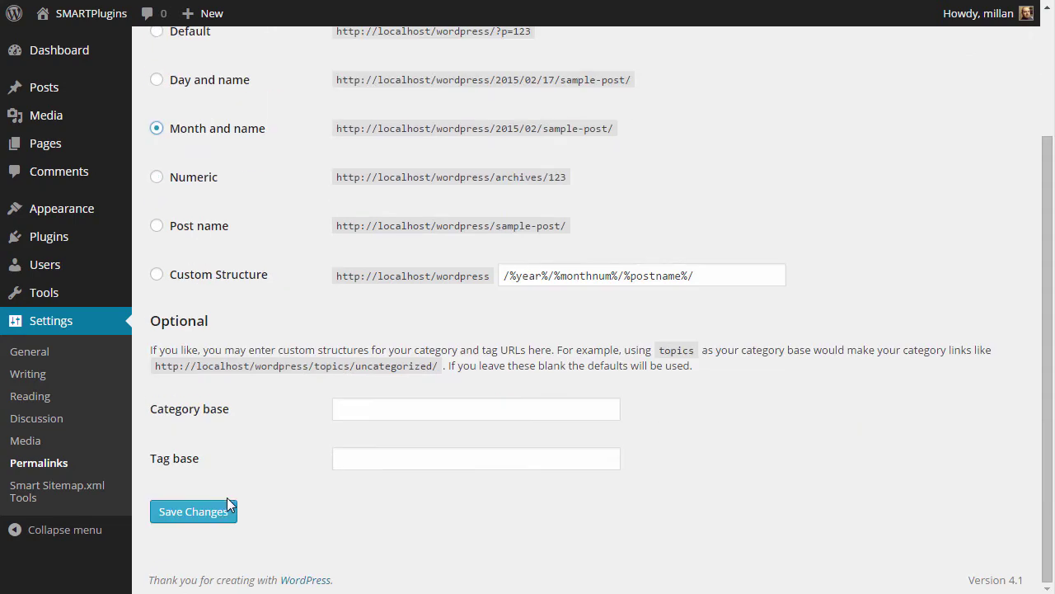
pyautogui.click(206, 510)
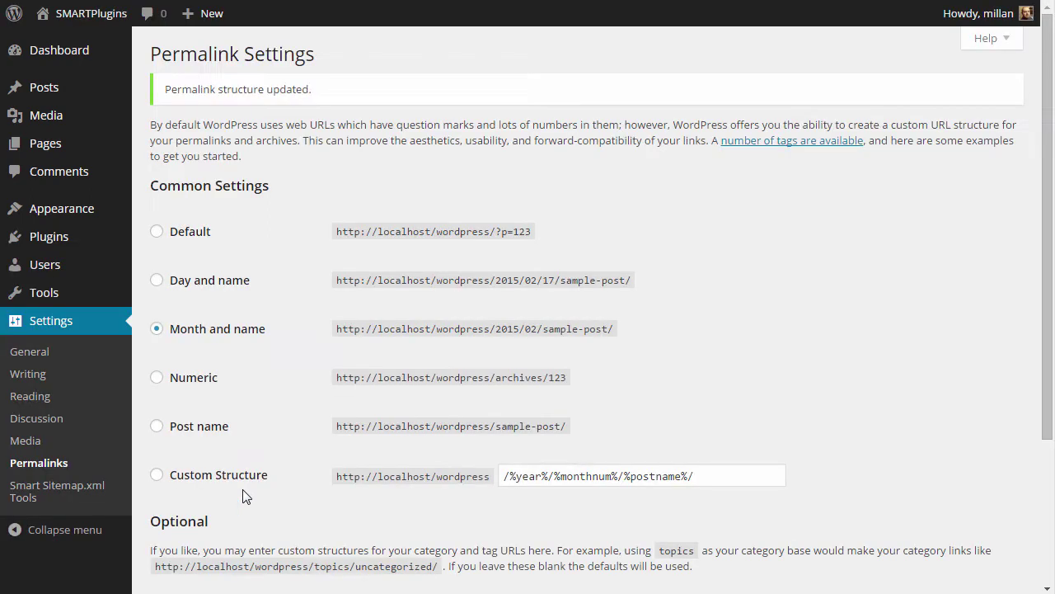
# Return to Smart Sitemap.xml Tools and review the sitemap link, build status and forced rebuild option
pyautogui.click(64, 493)
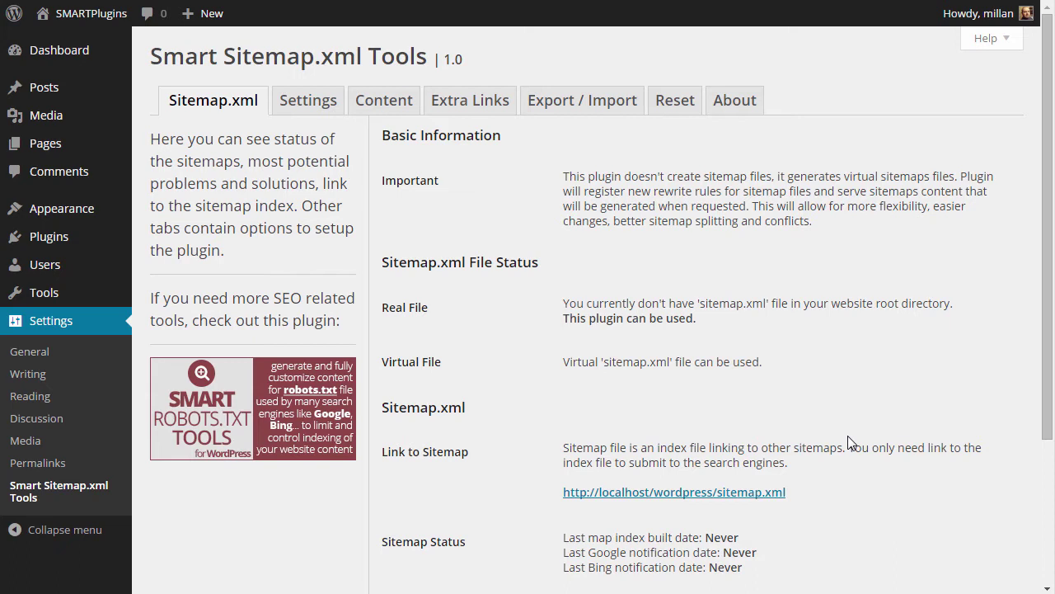
pyautogui.scroll(-2, 828, 415)
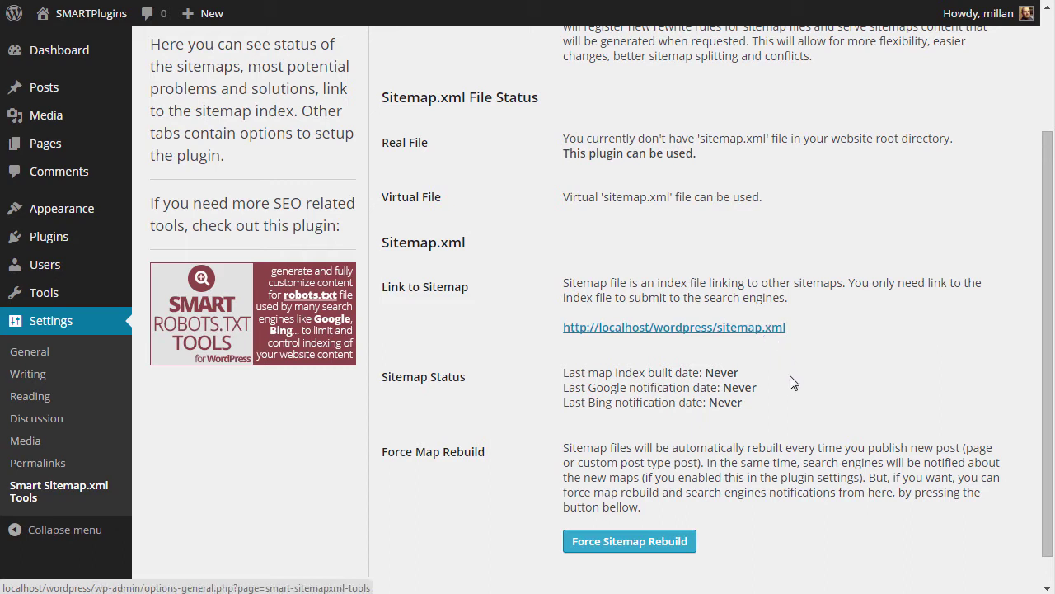
pyautogui.scroll(3, 793, 382)
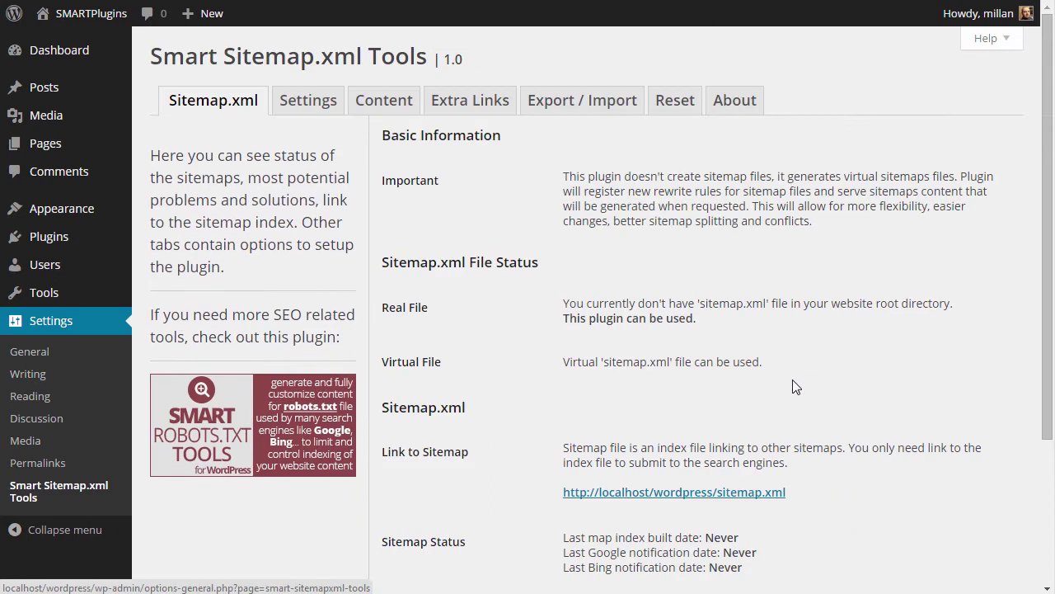
# Examine the plugin's general settings for URL limit, base file name, search engine notifications, images, robots.txt, XSLT and cache
pyautogui.click(318, 111)
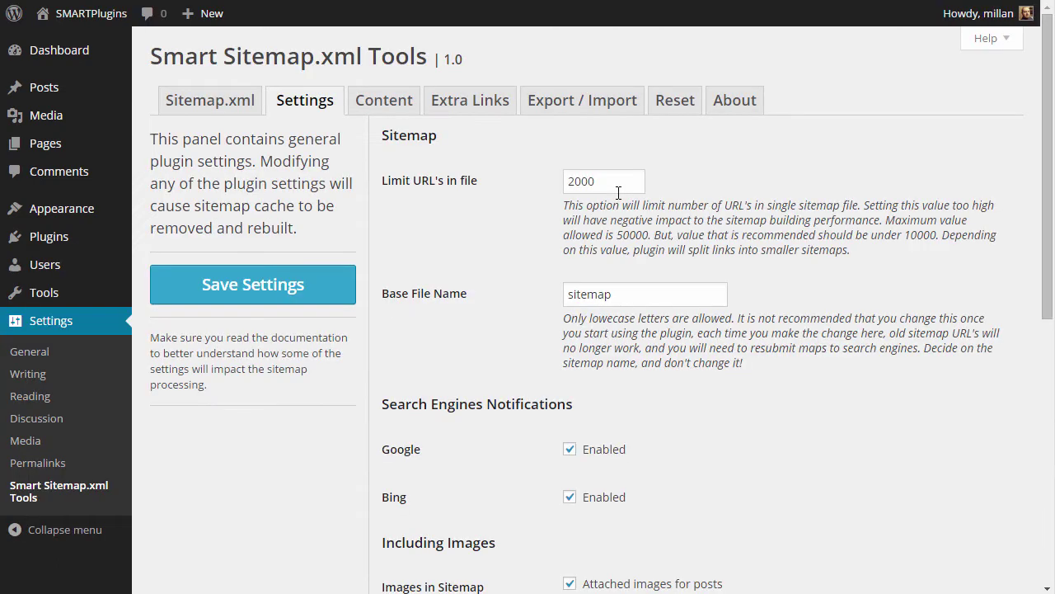
pyautogui.click(618, 192)
pyautogui.click(610, 180)
pyautogui.click(634, 299)
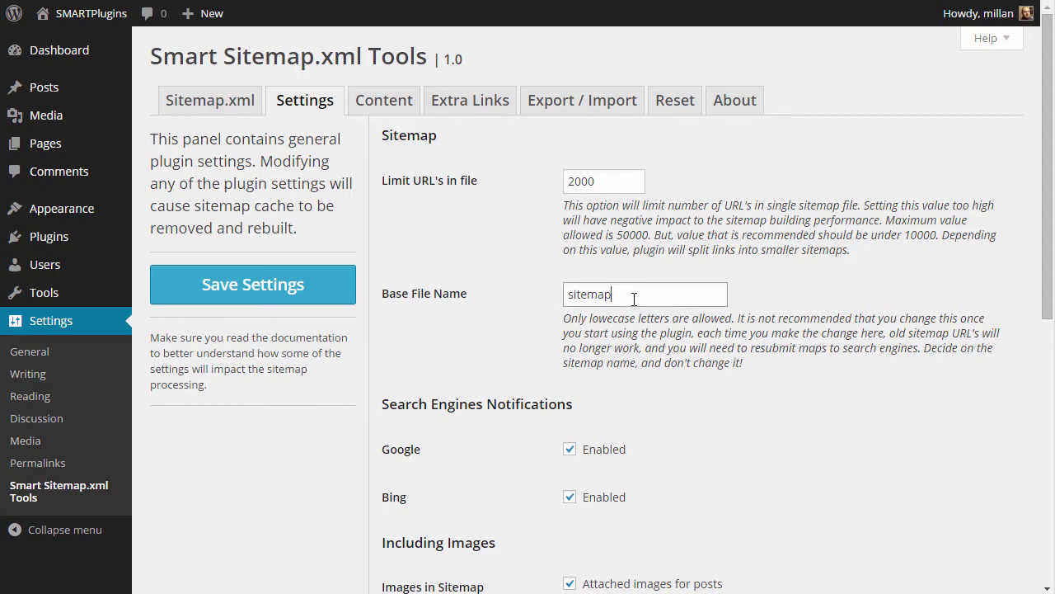
pyautogui.click(705, 332)
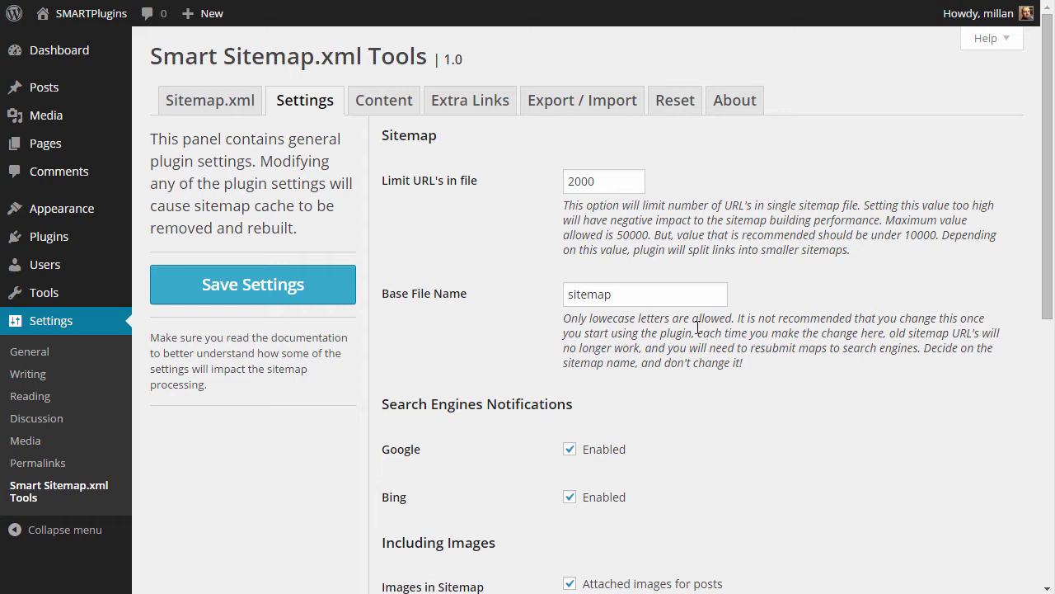
pyautogui.click(647, 290)
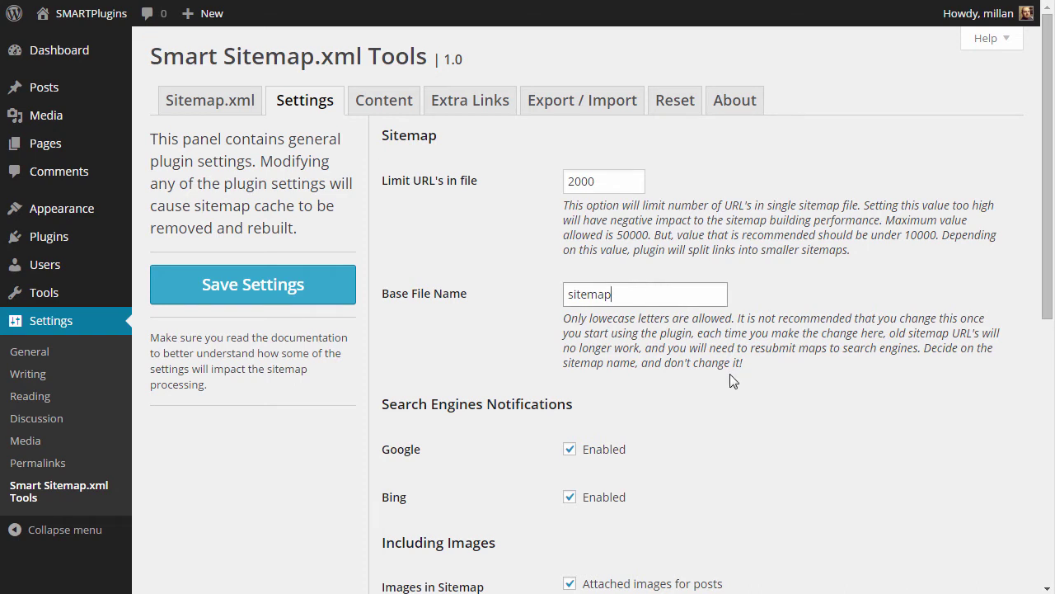
pyautogui.scroll(-2, 734, 380)
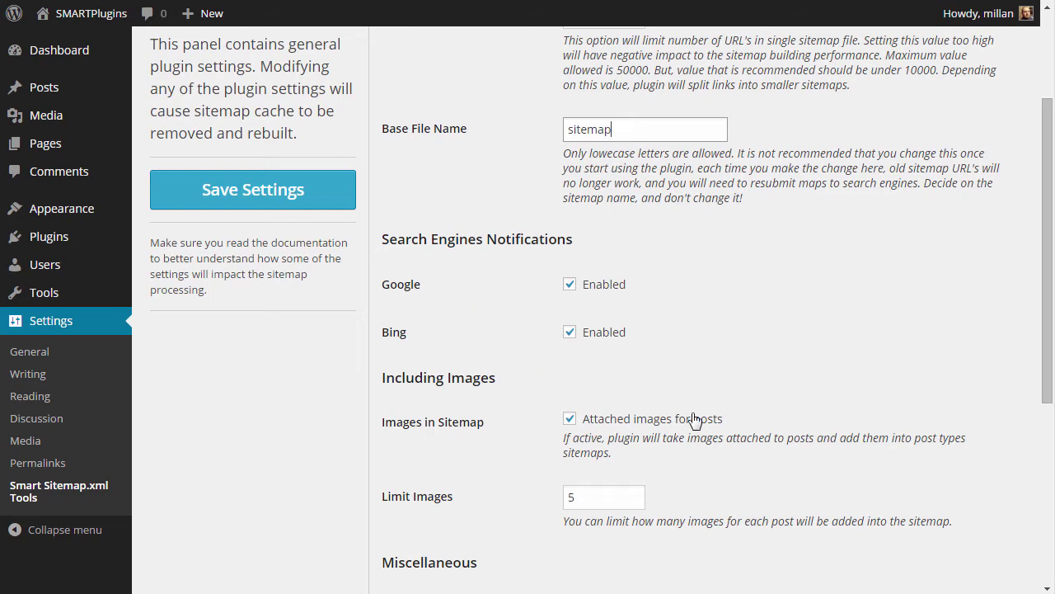
pyautogui.scroll(-2, 698, 423)
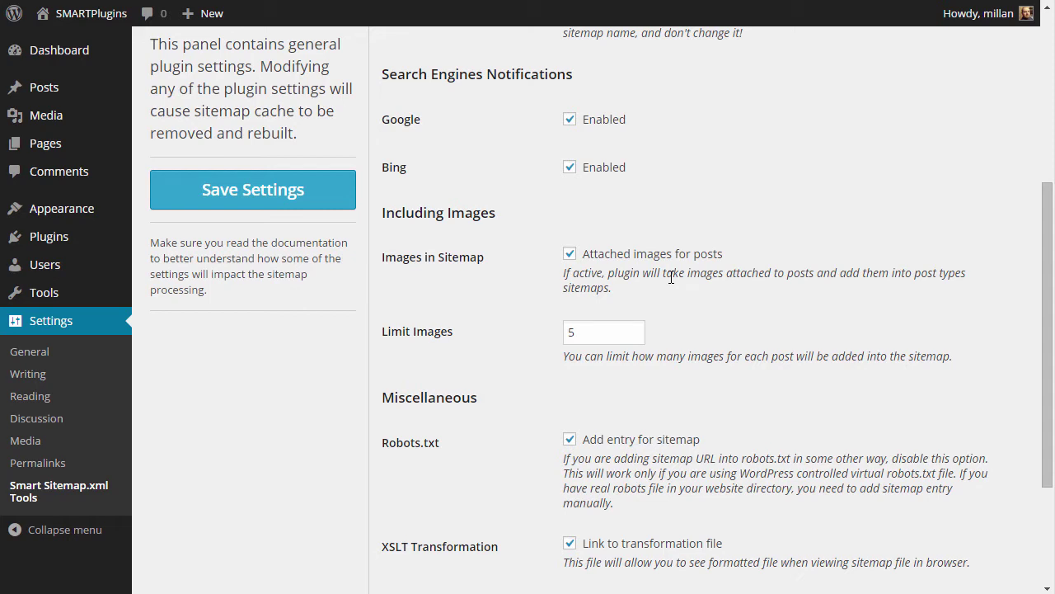
pyautogui.click(589, 337)
pyautogui.scroll(-2, 696, 342)
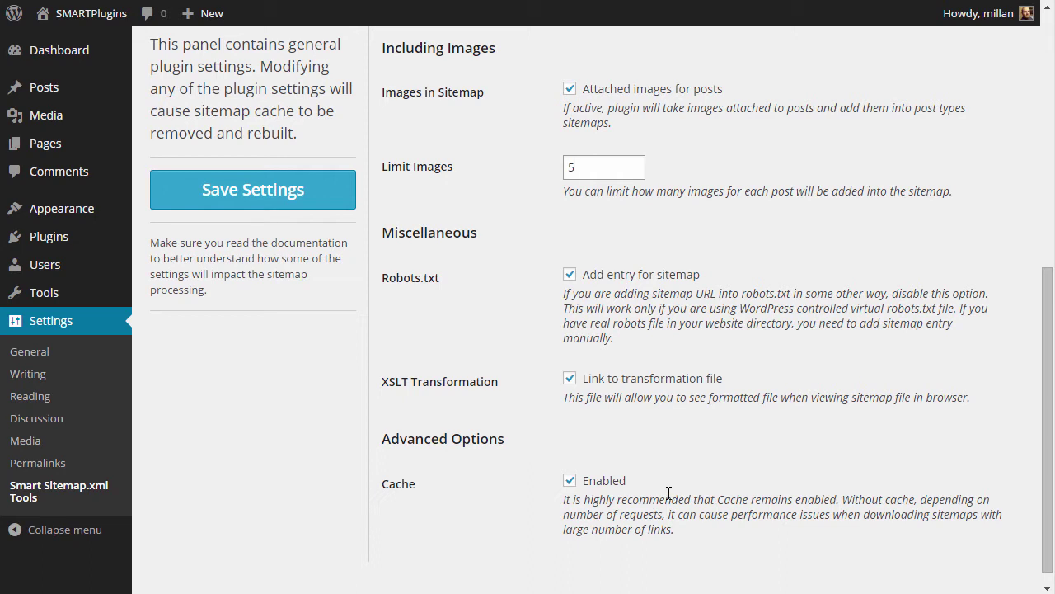
pyautogui.scroll(6, 669, 493)
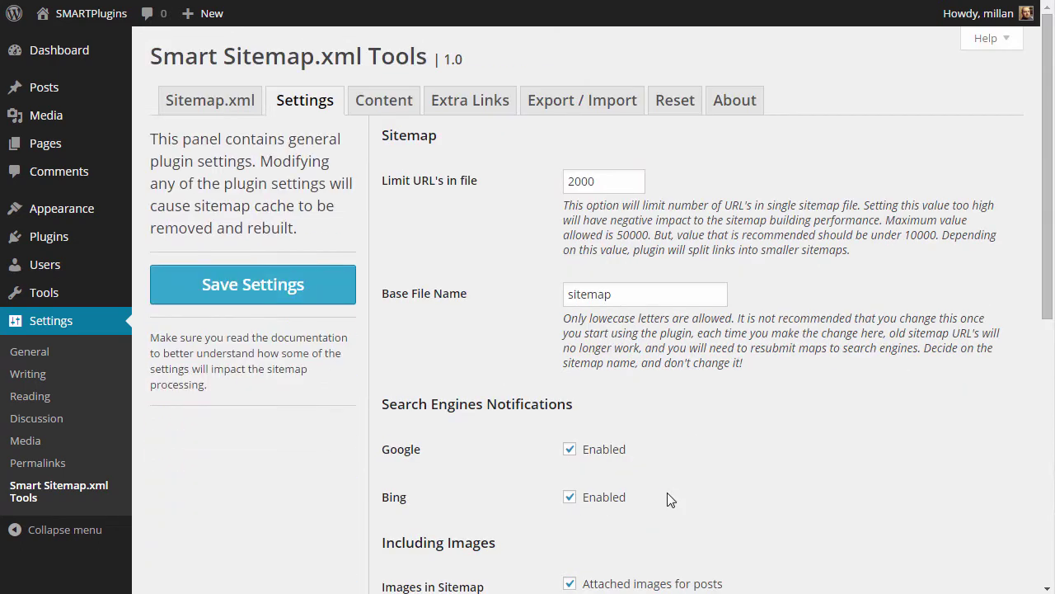
# Examine the sitemap content settings, including the priority and frequency choices offered for Posts
pyautogui.click(373, 110)
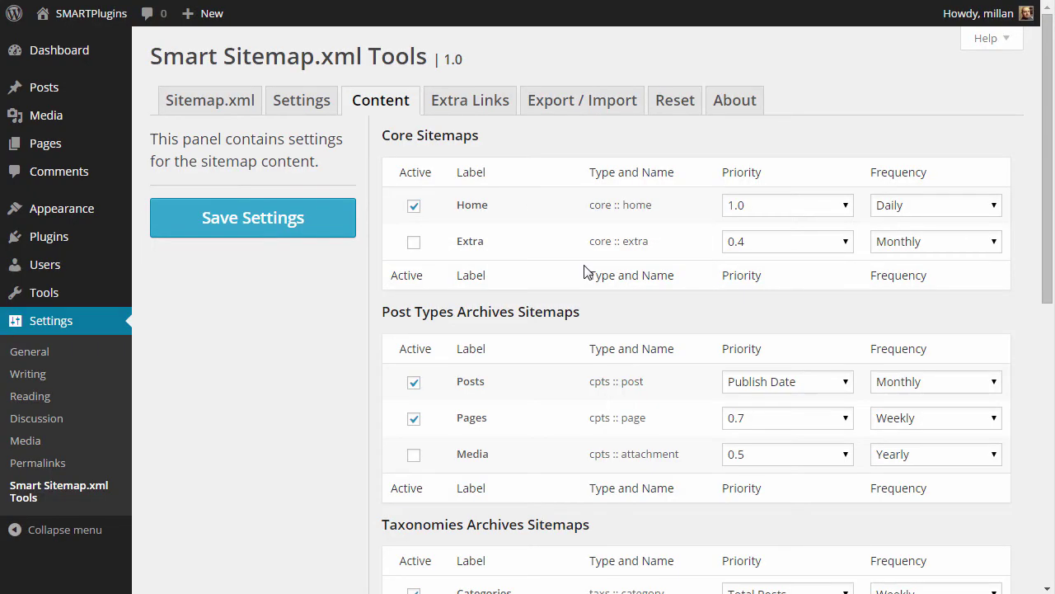
pyautogui.scroll(-4, 584, 272)
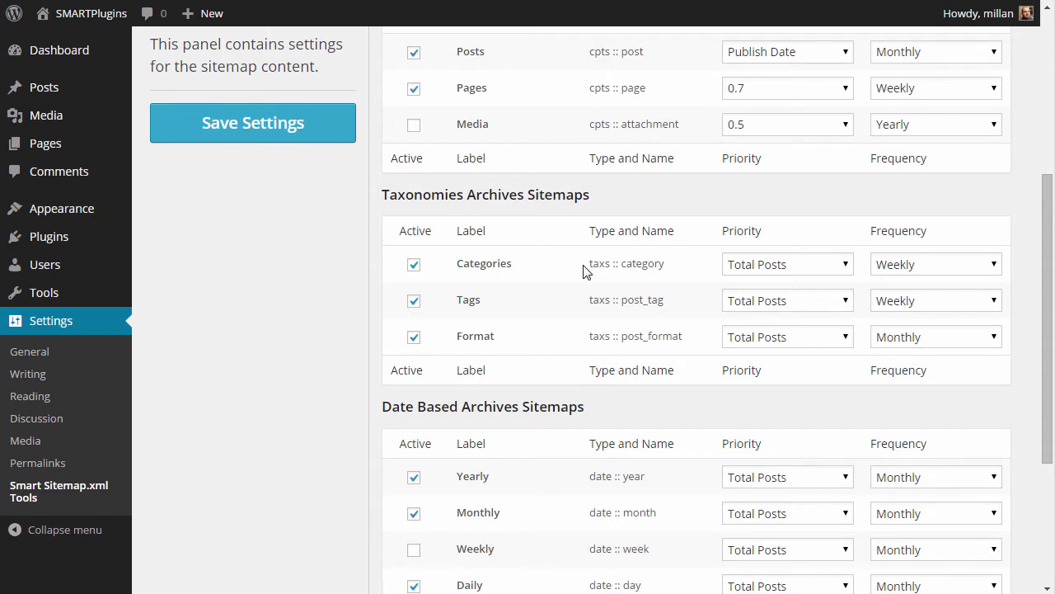
pyautogui.scroll(4, 583, 272)
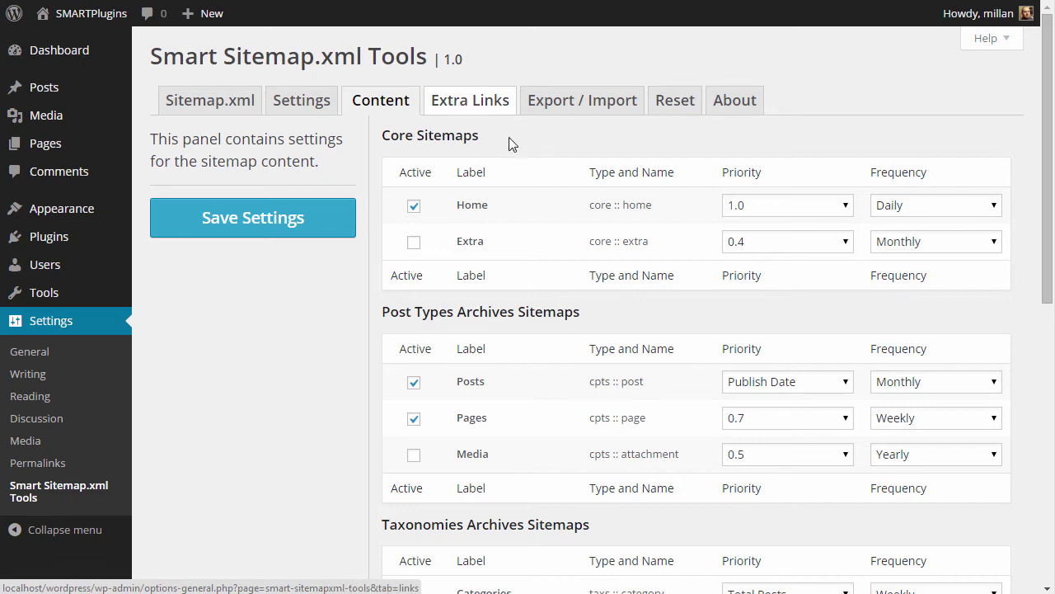
pyautogui.scroll(-2, 570, 280)
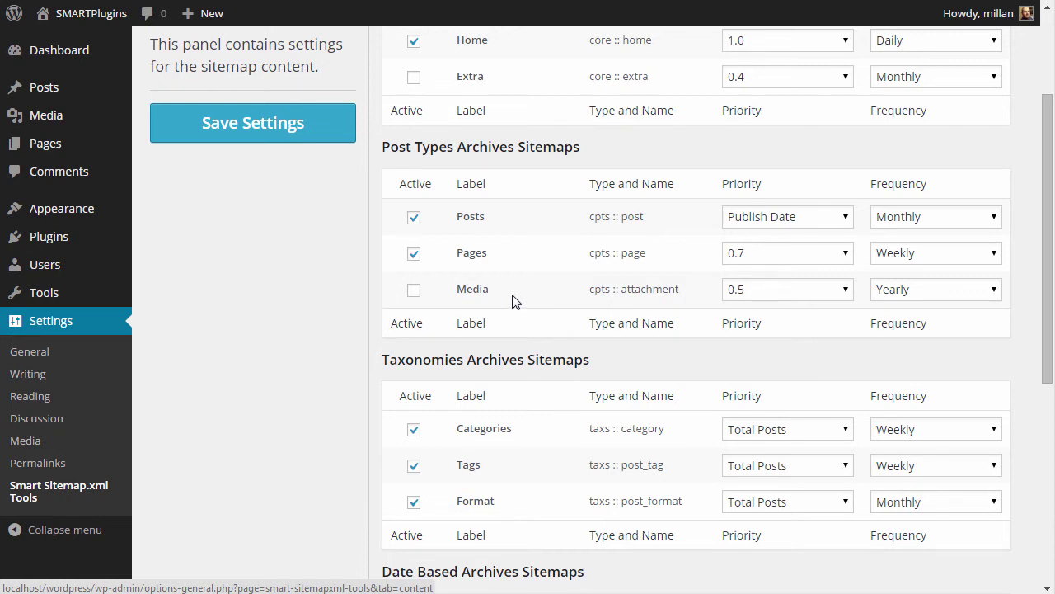
pyautogui.click(806, 217)
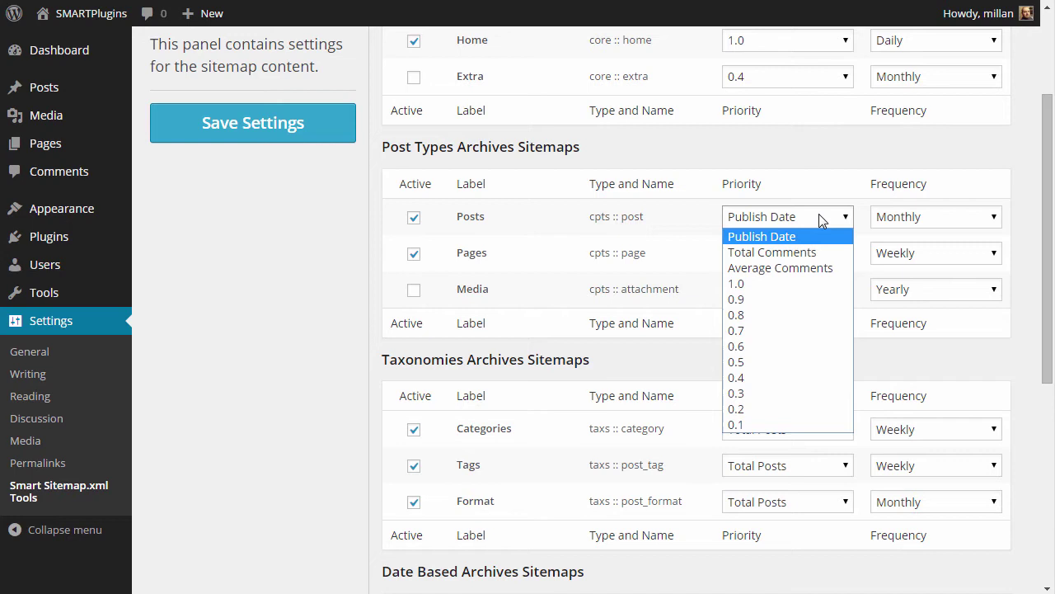
pyautogui.click(964, 216)
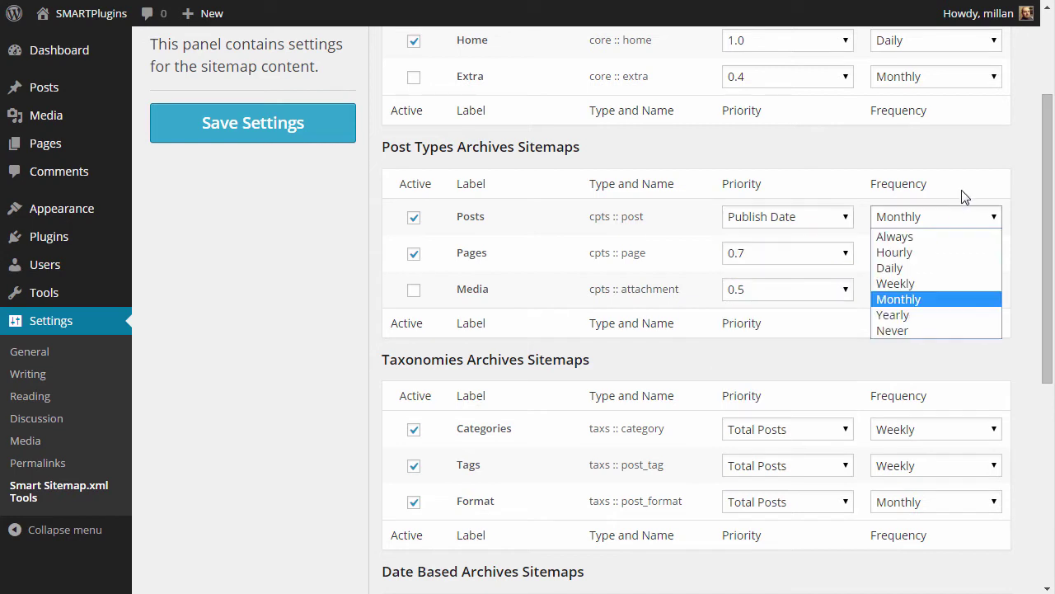
pyautogui.click(693, 217)
pyautogui.click(794, 223)
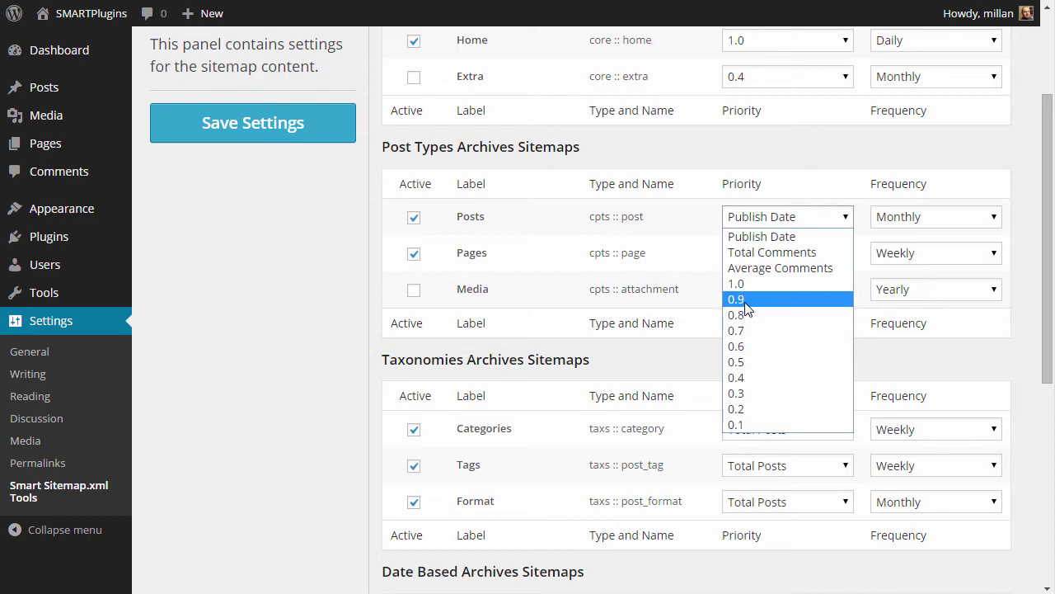
pyautogui.click(694, 360)
pyautogui.scroll(-2, 546, 384)
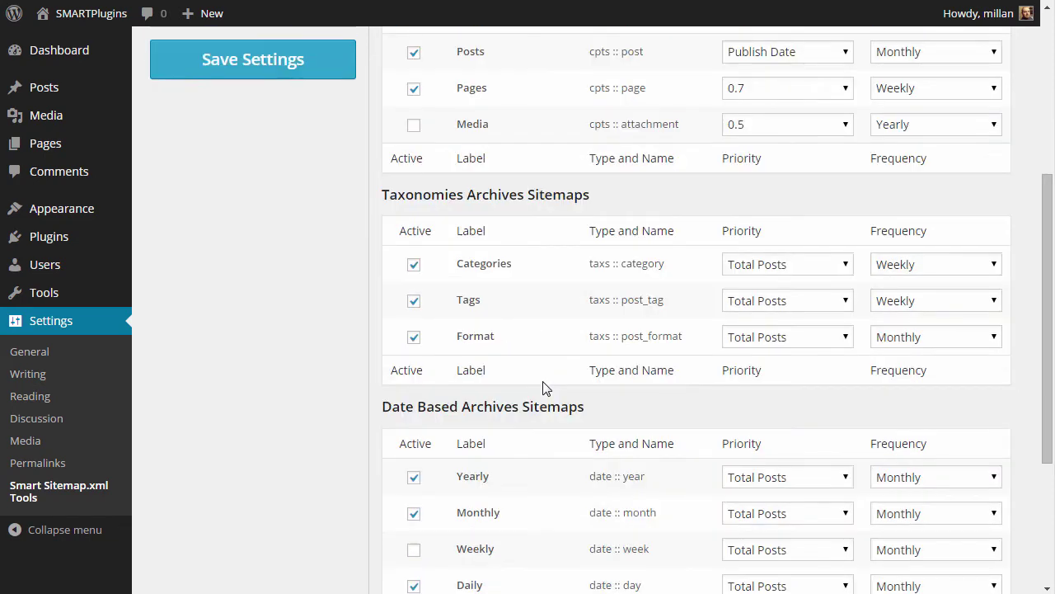
# Deactivate the Format taxonomy sitemap and save the content settings
pyautogui.click(414, 337)
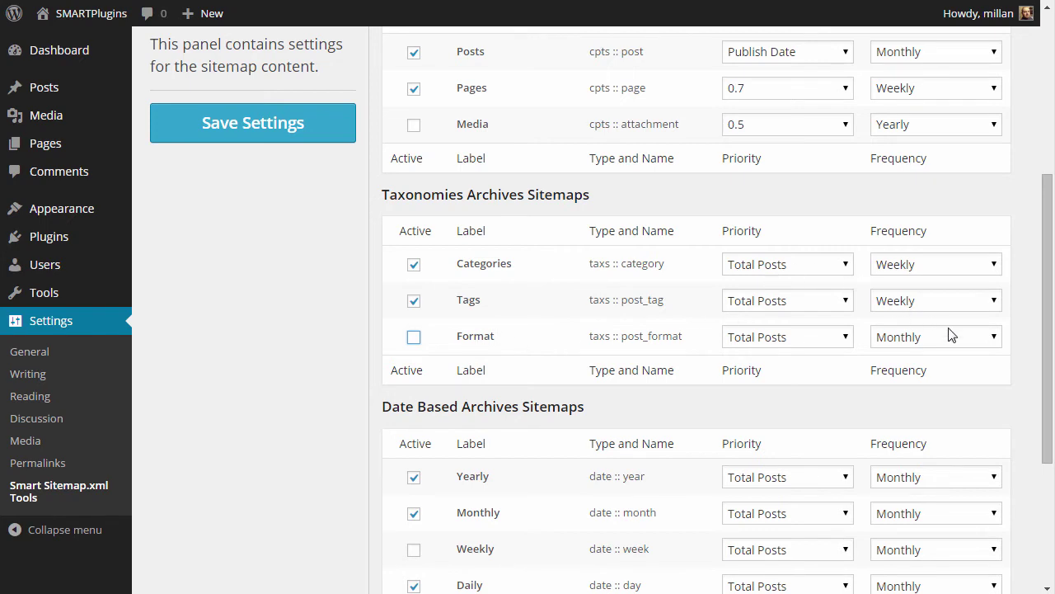
pyautogui.click(805, 266)
pyautogui.click(859, 262)
pyautogui.scroll(-2, 566, 366)
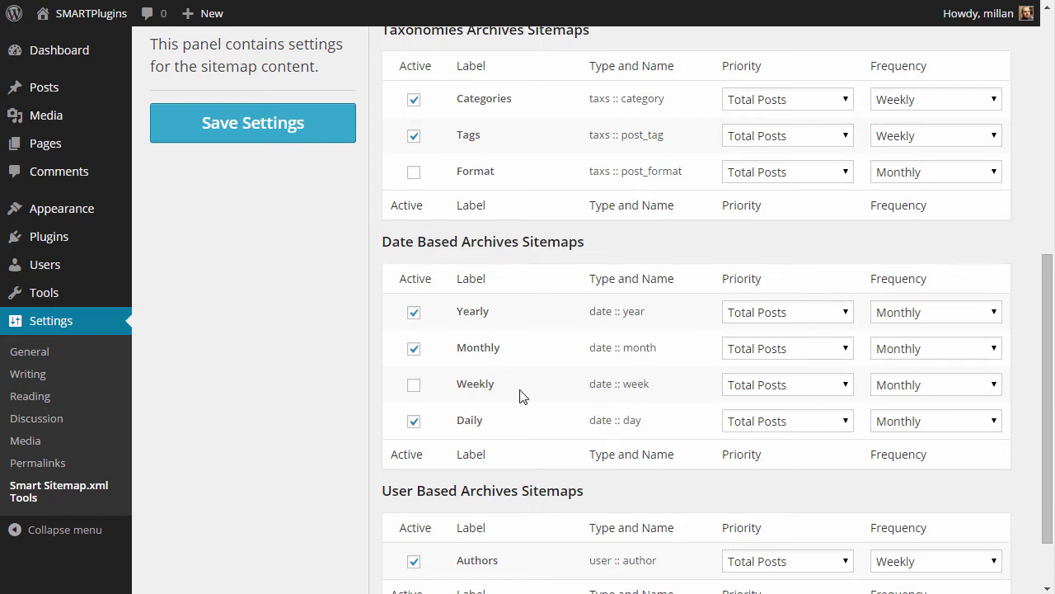
pyautogui.scroll(-2, 519, 397)
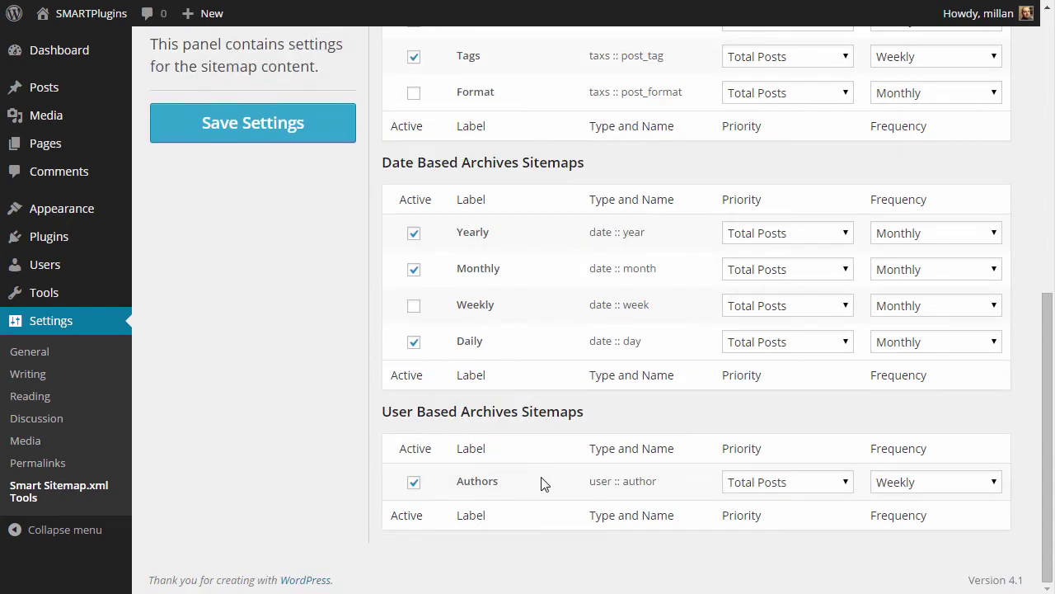
pyautogui.scroll(7, 541, 484)
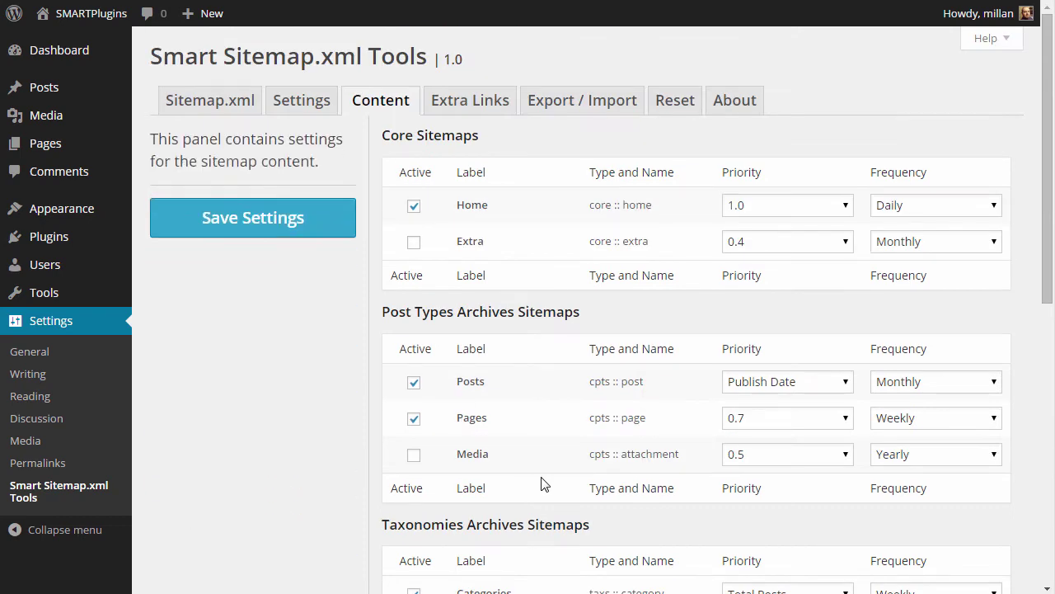
pyautogui.click(276, 226)
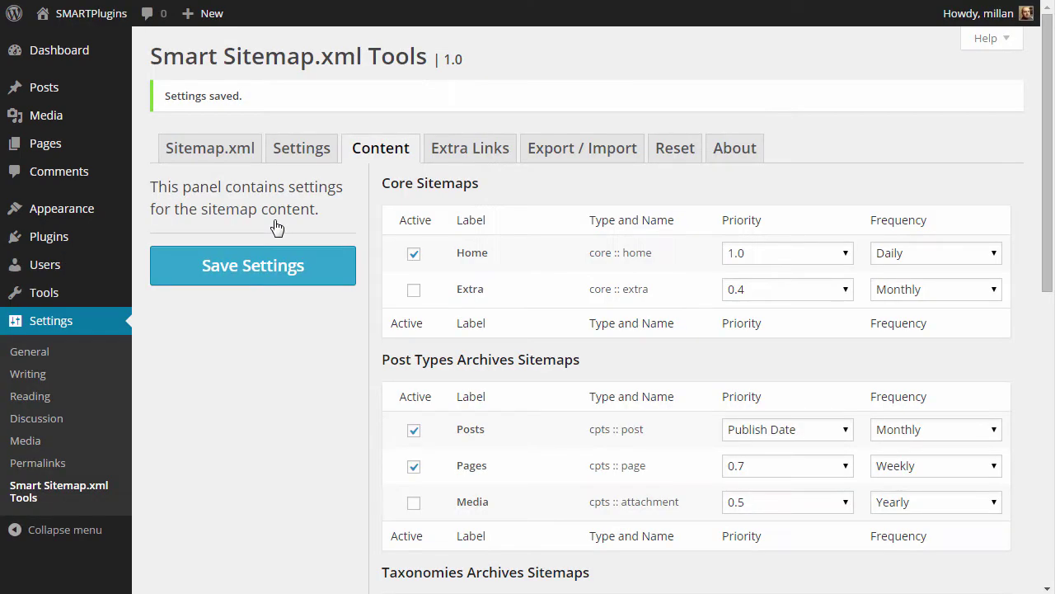
# Check the supported last modified date formats for extra links and add two more blank link rows
pyautogui.click(500, 160)
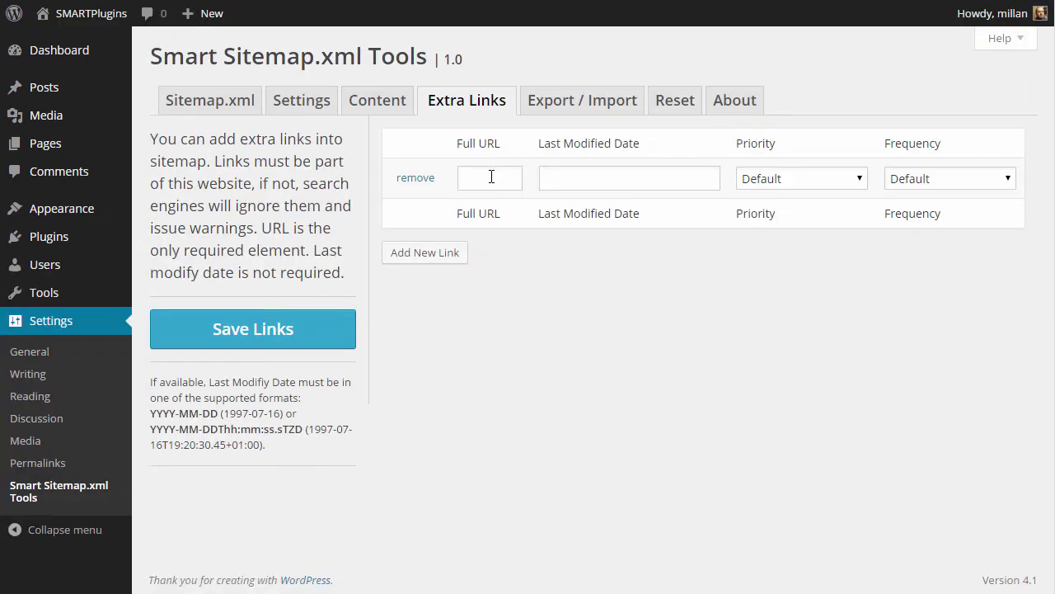
pyautogui.click(515, 179)
pyautogui.click(658, 182)
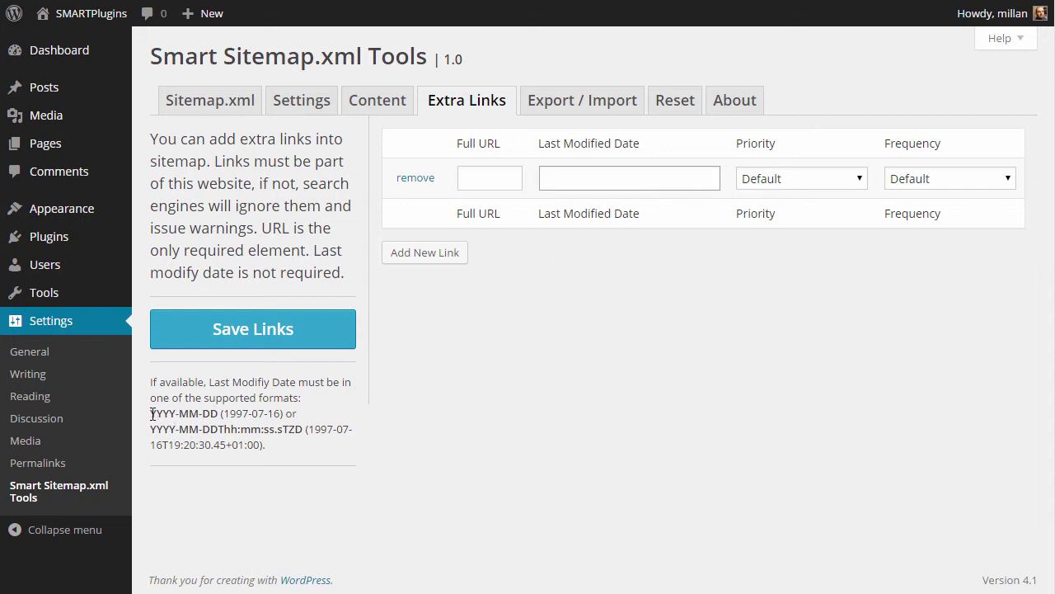
pyautogui.moveTo(151, 413); pyautogui.dragTo(341, 429)
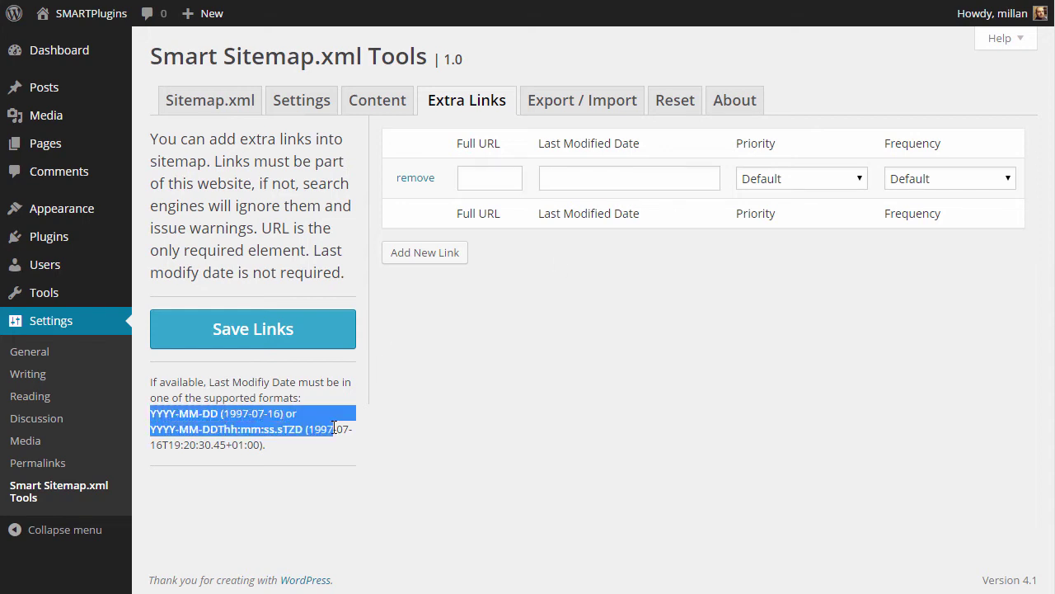
pyautogui.click(250, 435)
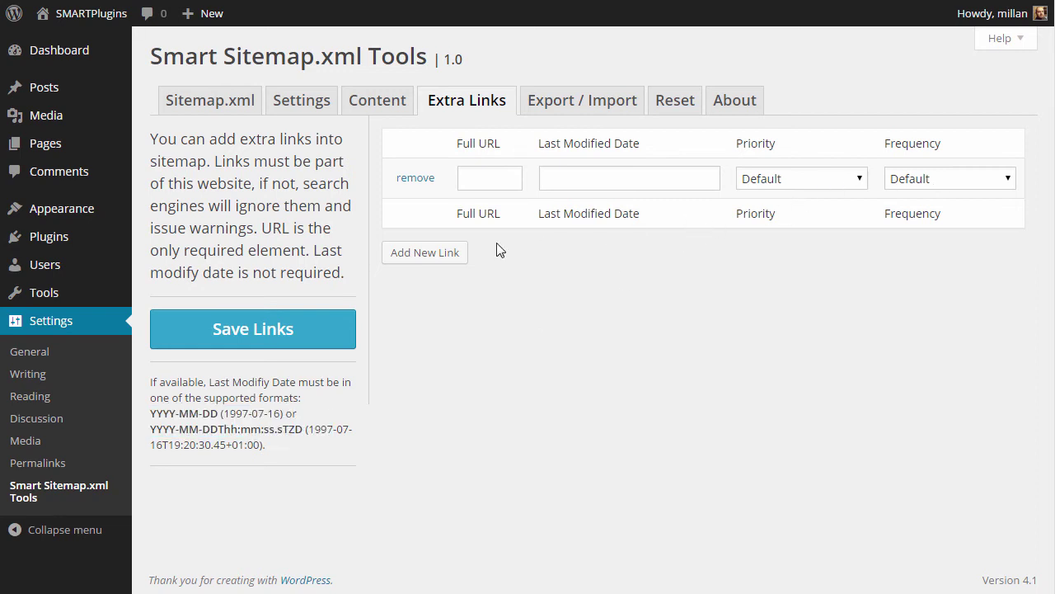
pyautogui.click(415, 254)
pyautogui.click(434, 293)
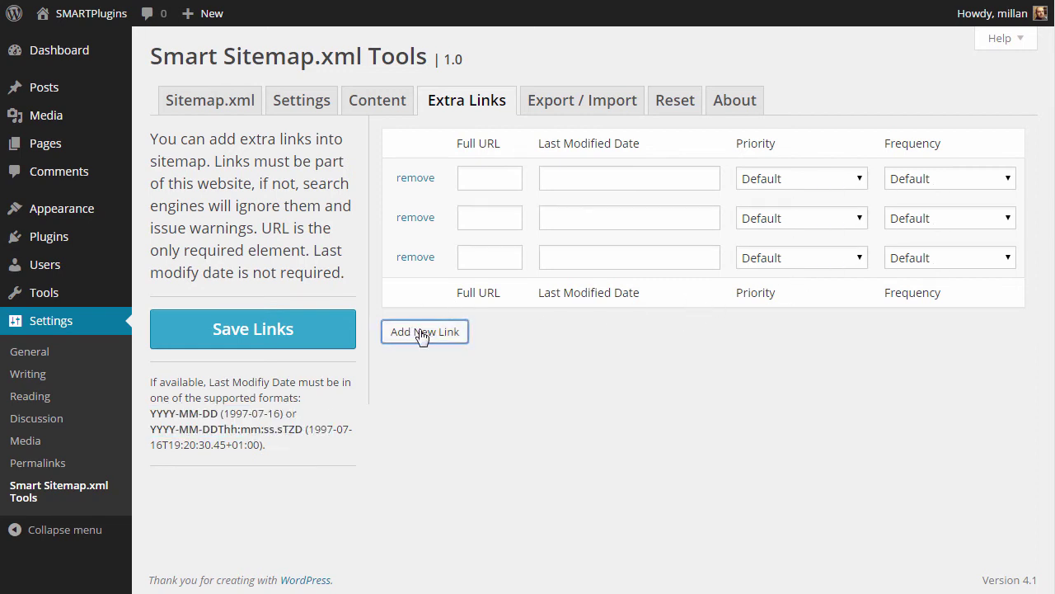
# Add another blank link row to the extra links list
pyautogui.click(422, 331)
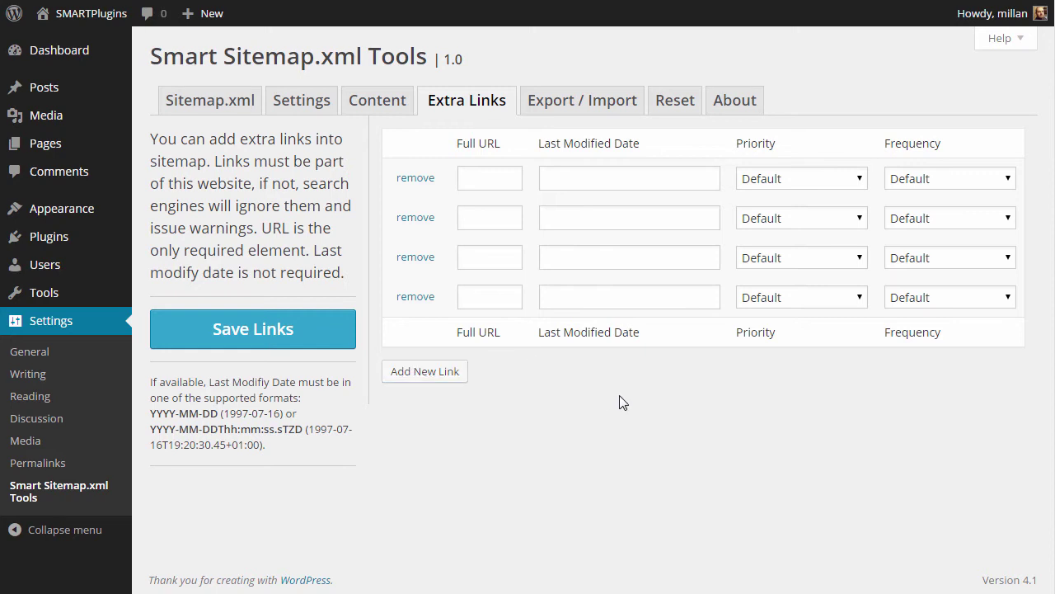
# Open the generated sitemap.xml index and view its page source
pyautogui.click(242, 117)
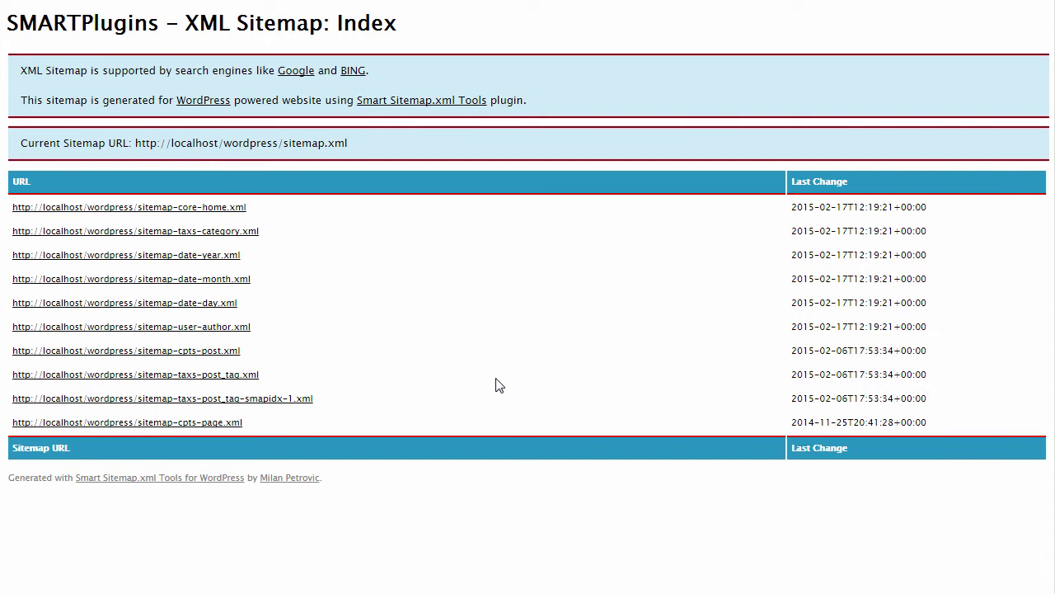
pyautogui.rightClick(470, 320)
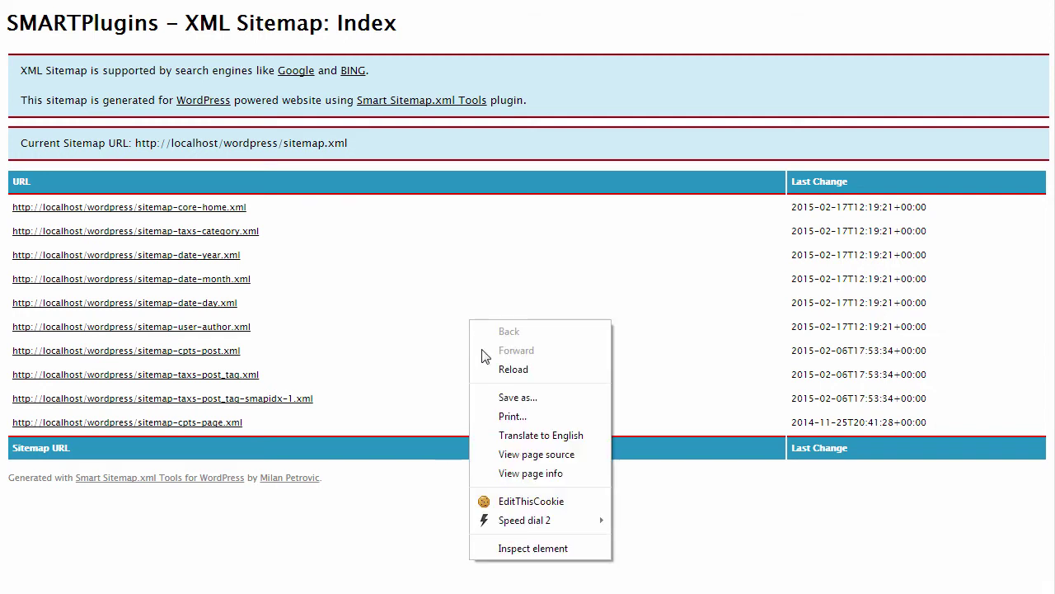
pyautogui.click(531, 455)
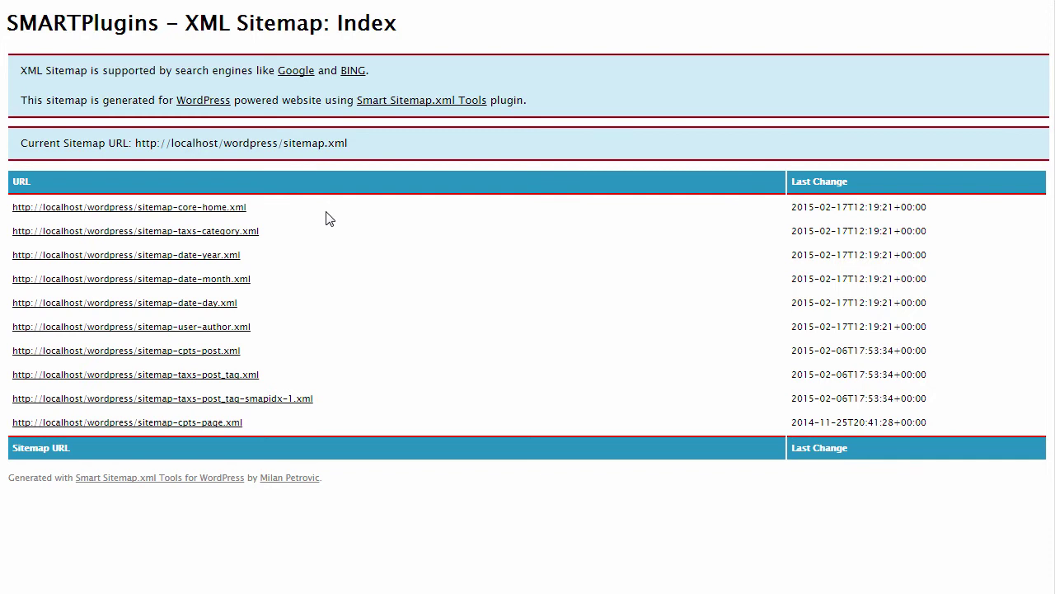
# Check the core home sitemap and the category taxonomy sitemap, returning to the sitemap index after each
pyautogui.click(237, 208)
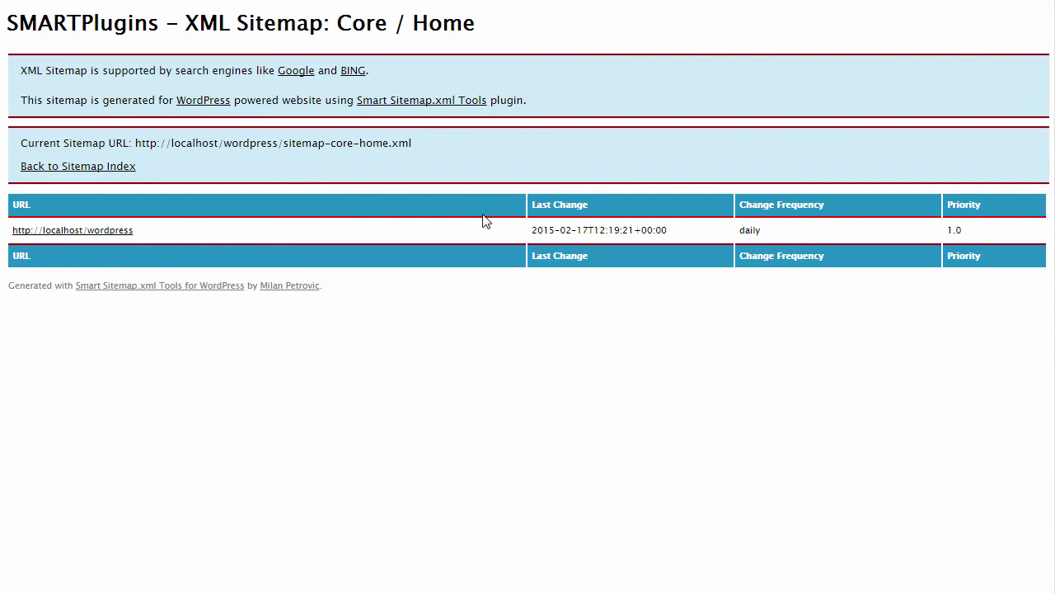
pyautogui.click(115, 167)
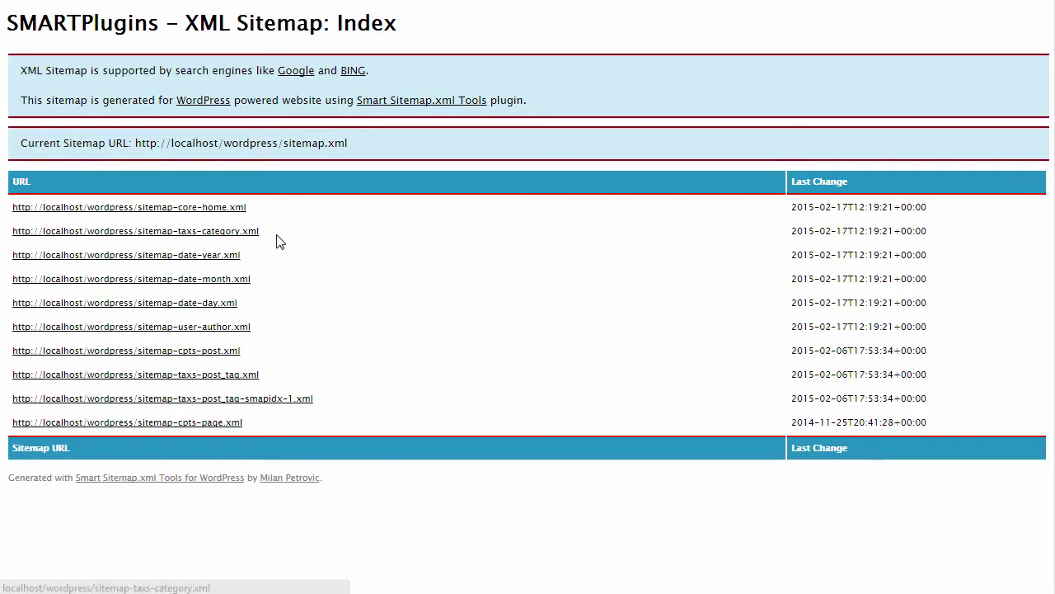
pyautogui.click(246, 235)
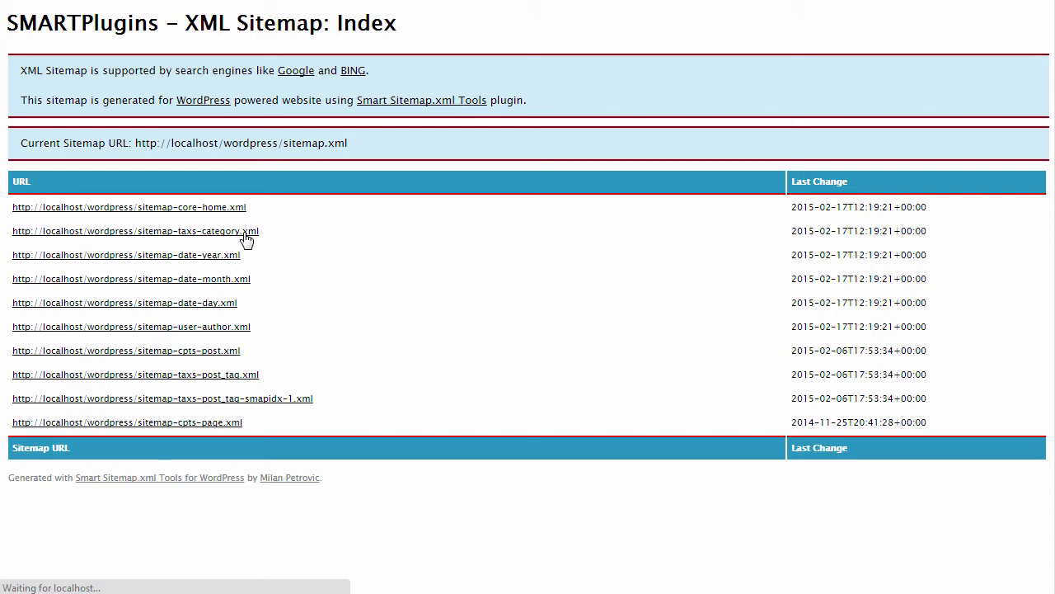
pyautogui.scroll(-1, 420, 254)
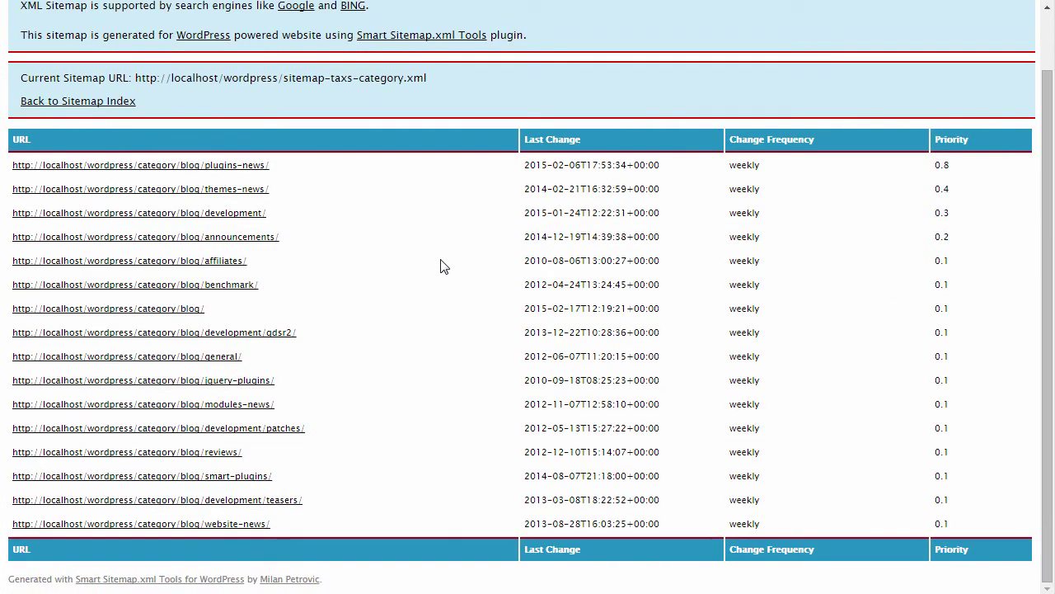
pyautogui.scroll(1, 446, 266)
pyautogui.scroll(-1, 973, 241)
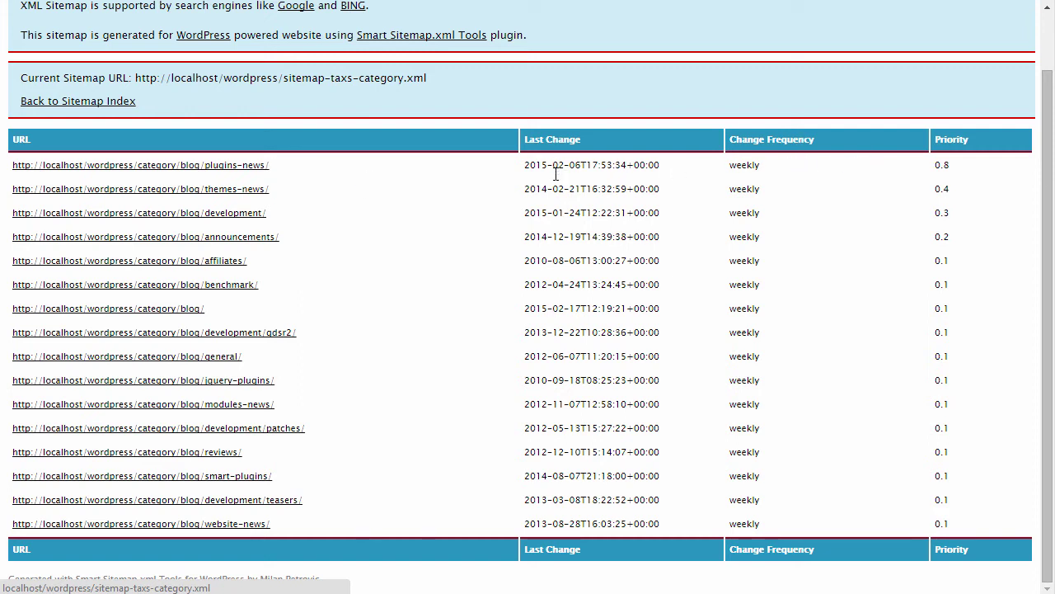
pyautogui.click(87, 102)
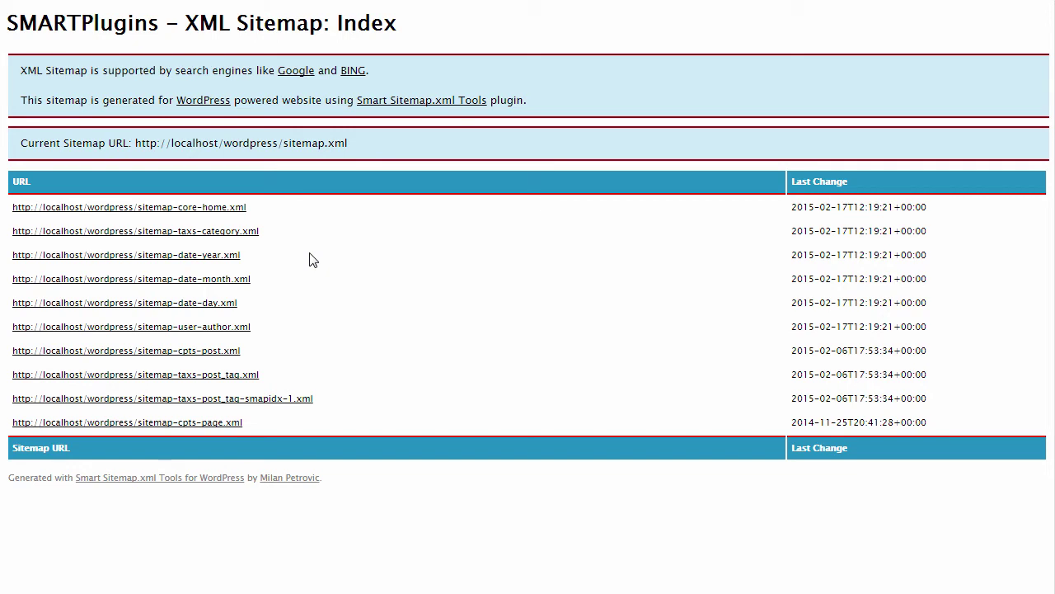
# Check the yearly date sitemap and look through the Posts sitemap for change dates, frequencies and priorities
pyautogui.click(216, 256)
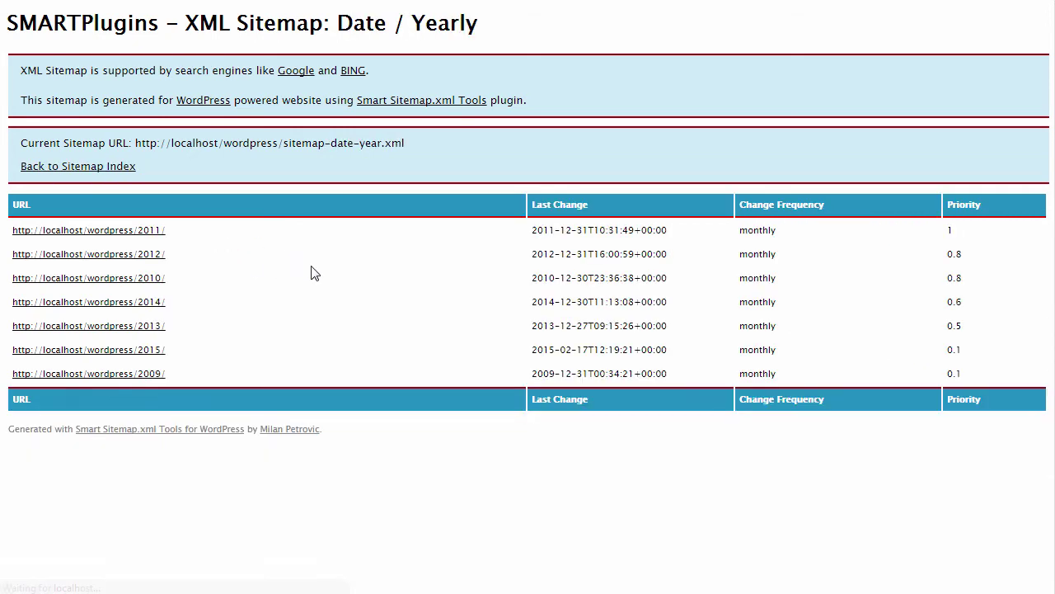
pyautogui.click(103, 168)
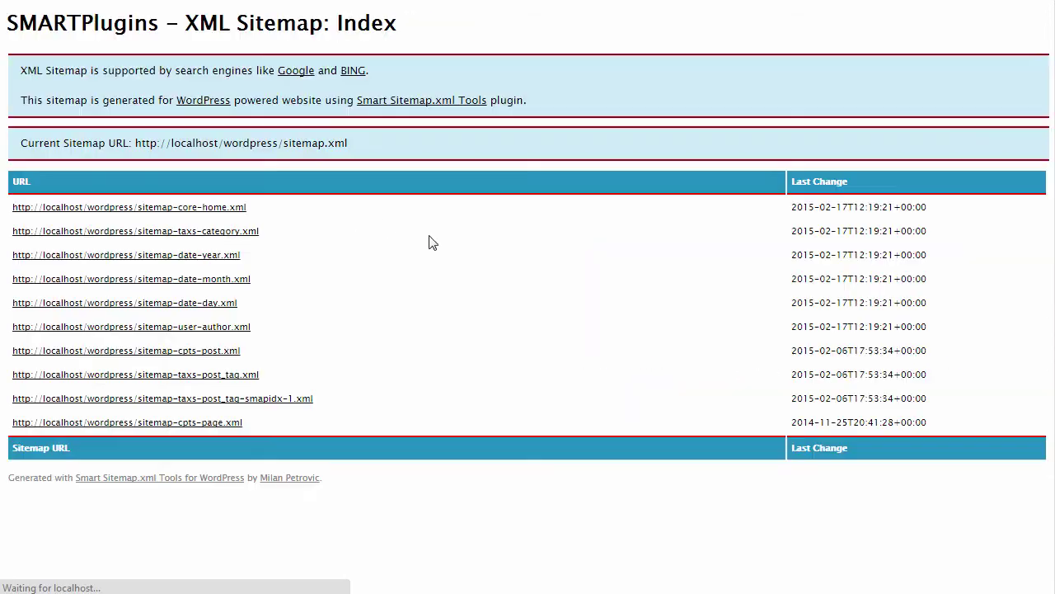
pyautogui.click(215, 350)
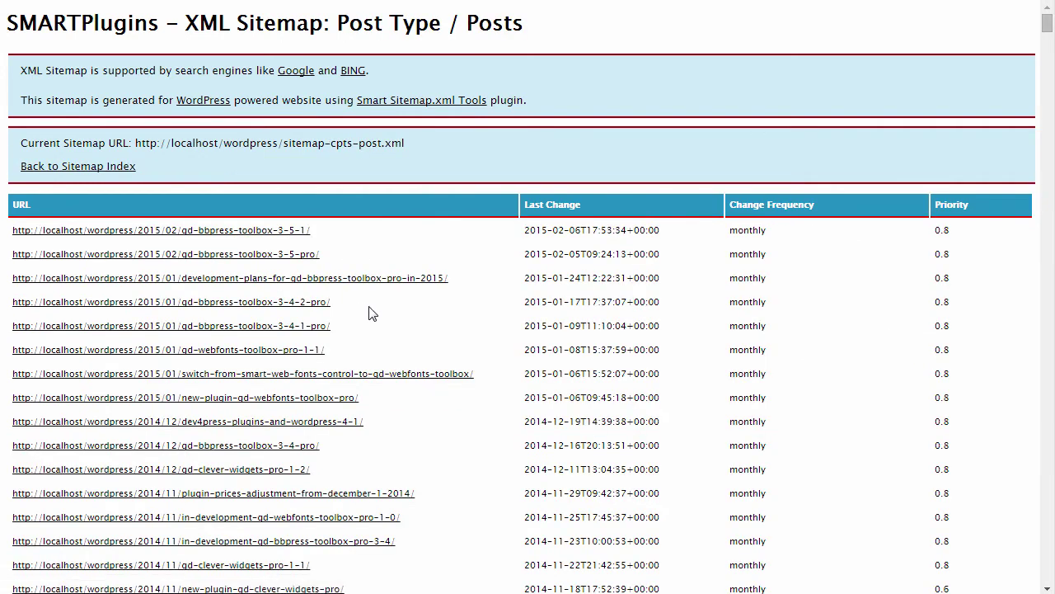
pyautogui.scroll(-2, 438, 318)
pyautogui.scroll(-4, 439, 318)
pyautogui.scroll(-10, 438, 318)
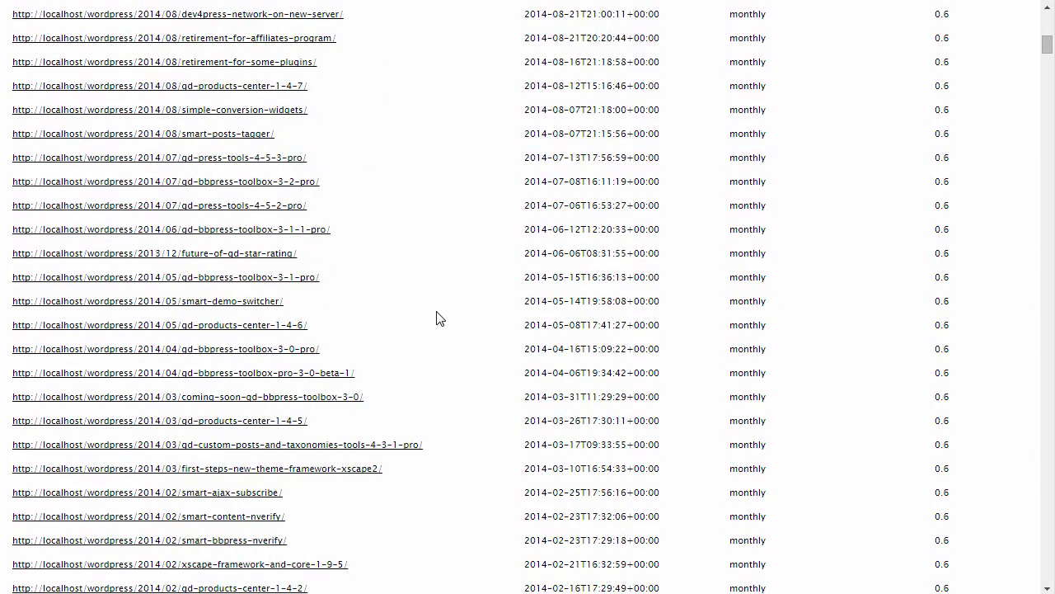
pyautogui.scroll(15, 438, 318)
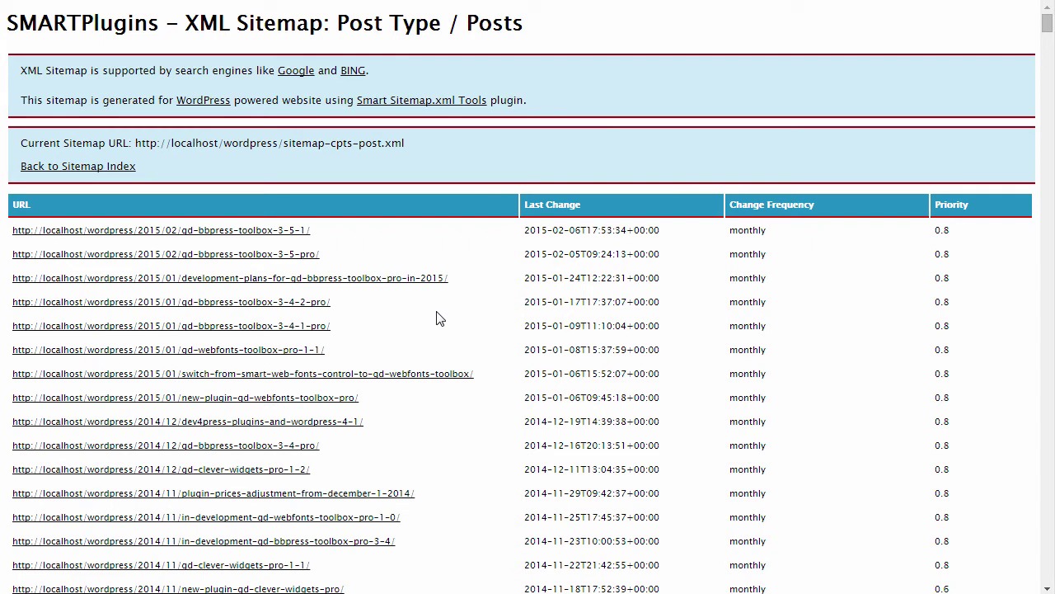
# View the Posts sitemap's source, highlight the image entries of the second URL, and return to the formatted sitemap
pyautogui.rightClick(438, 318)
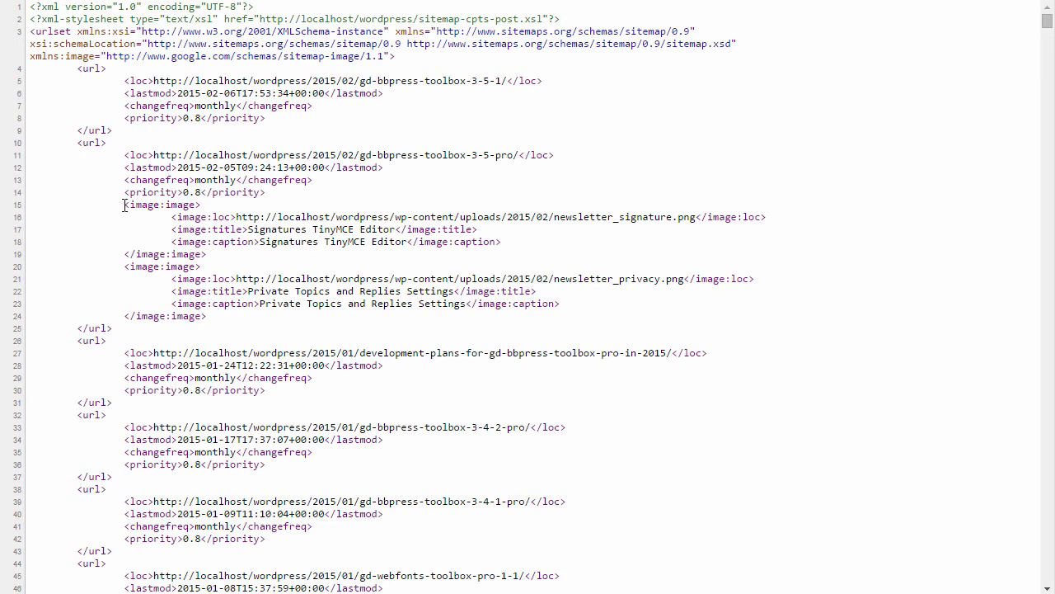
pyautogui.moveTo(125, 206); pyautogui.dragTo(269, 317)
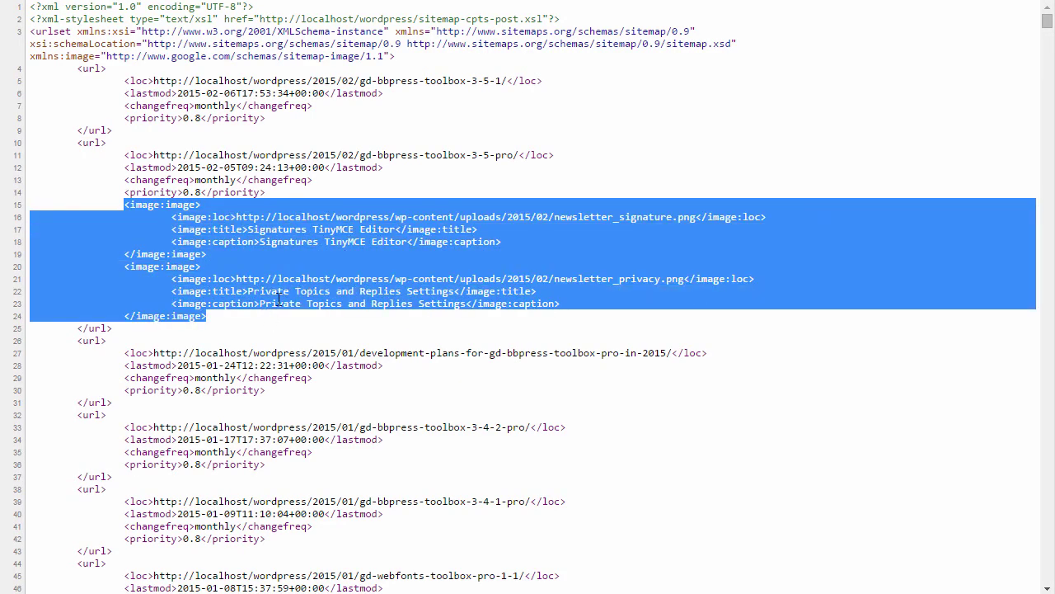
pyautogui.click(280, 299)
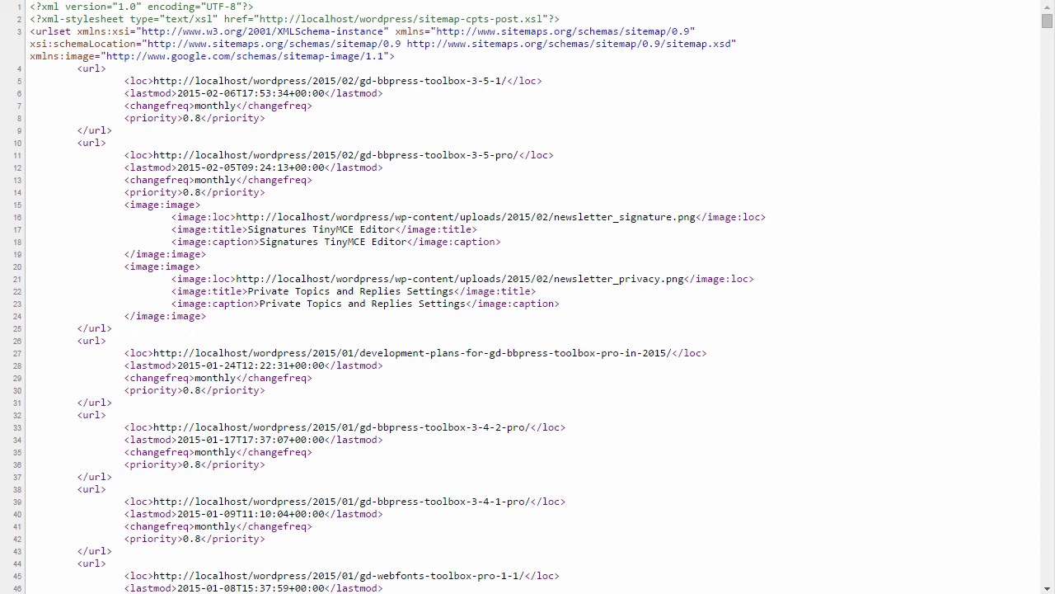
pyautogui.hotkey('ctrl', 'Tab')
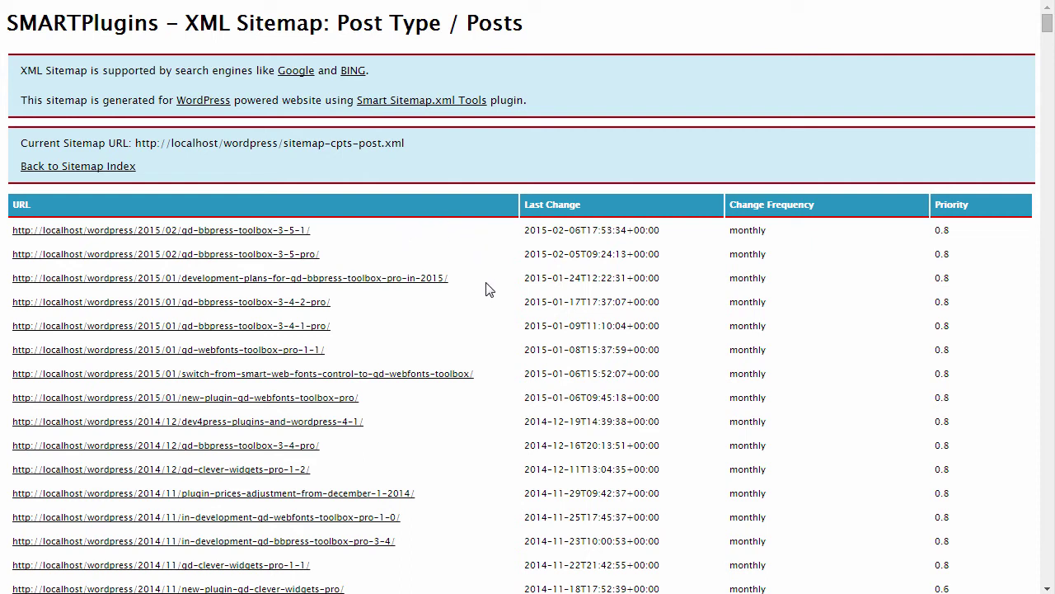
# Look through the Pages sitemap and revisit the Posts sitemap, going back to the sitemap index after each
pyautogui.click(93, 167)
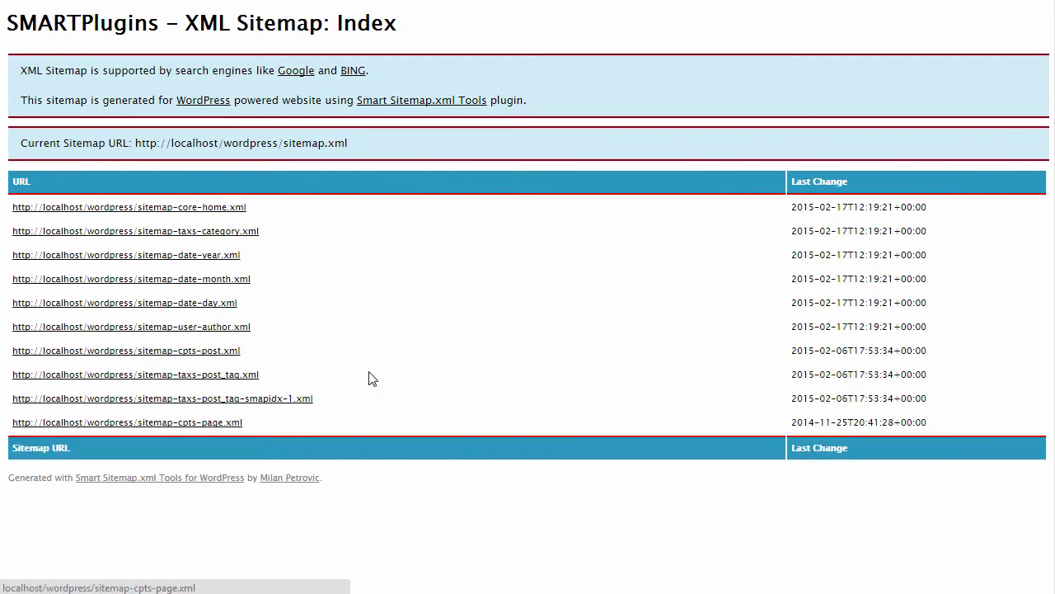
pyautogui.hotkey('alt', 'Right')
pyautogui.scroll(-4, 369, 377)
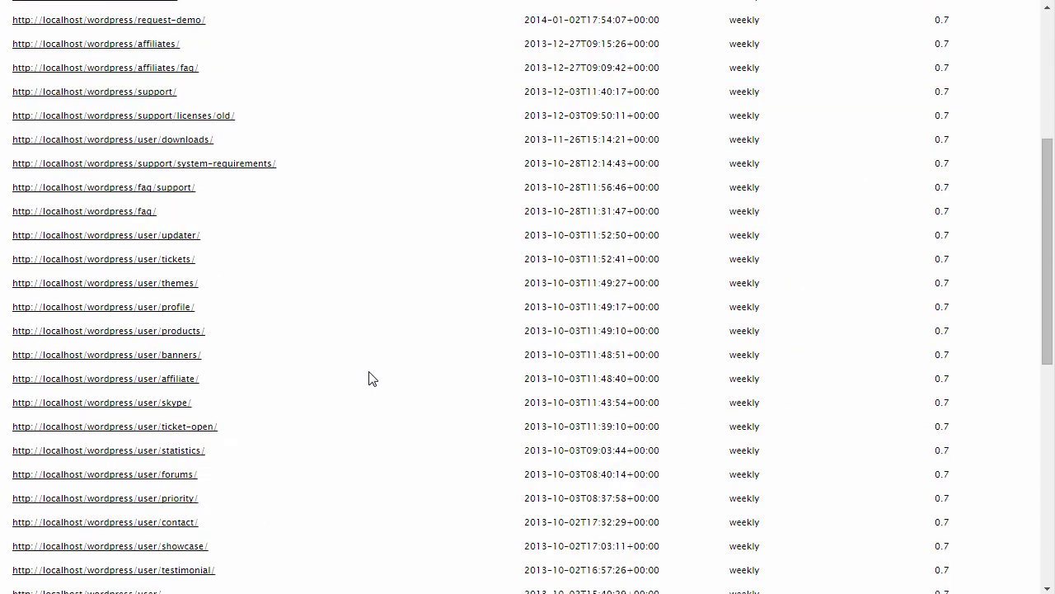
pyautogui.scroll(-3, 369, 377)
pyautogui.scroll(10, 369, 378)
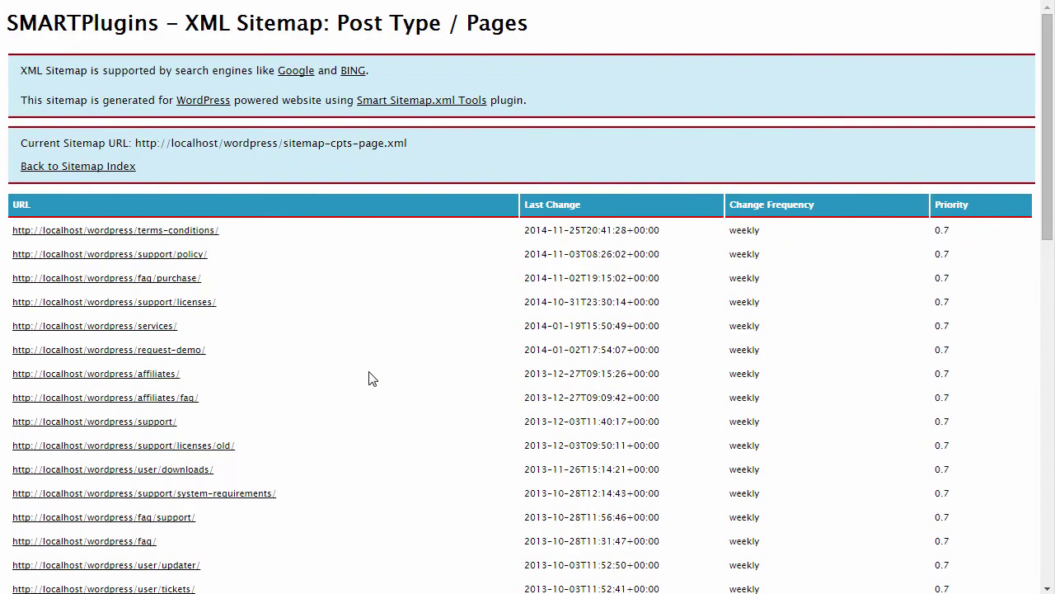
pyautogui.click(95, 169)
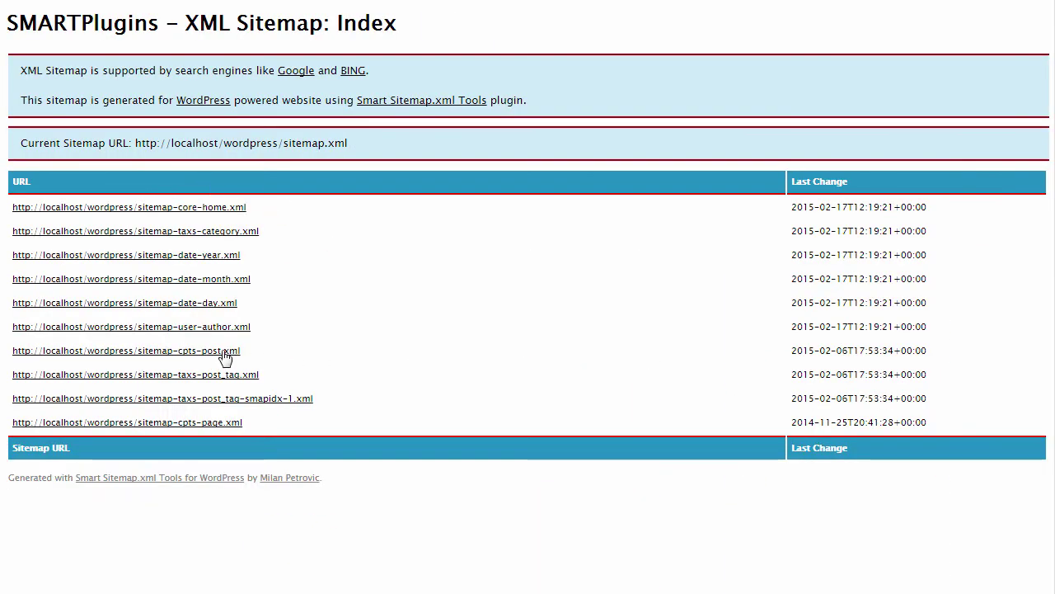
pyautogui.click(225, 353)
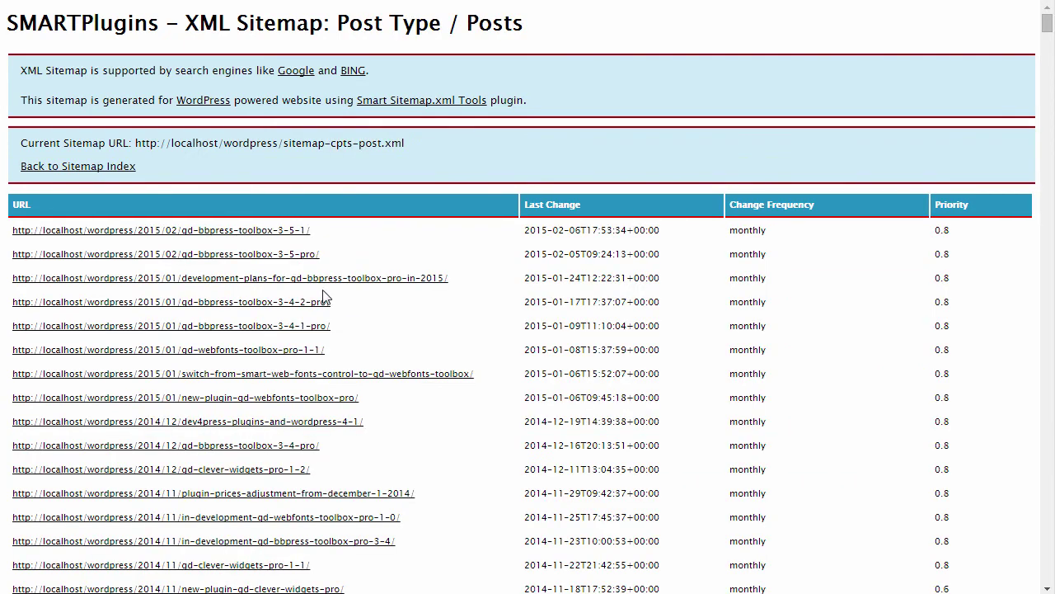
pyautogui.click(93, 167)
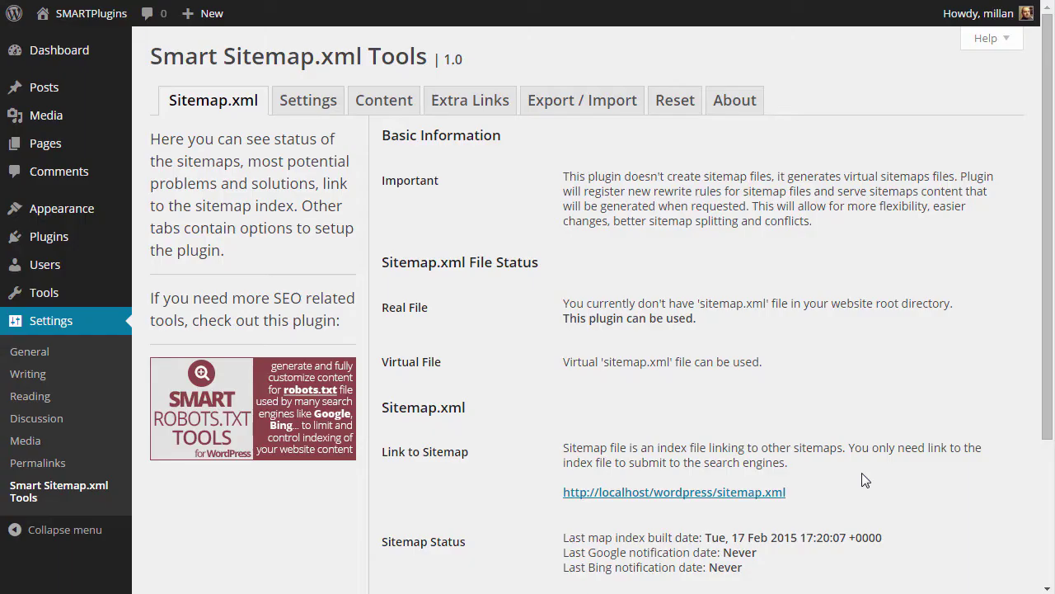
# Review the plugin's sitemap status information and force a sitemap rebuild
pyautogui.scroll(-2, 852, 462)
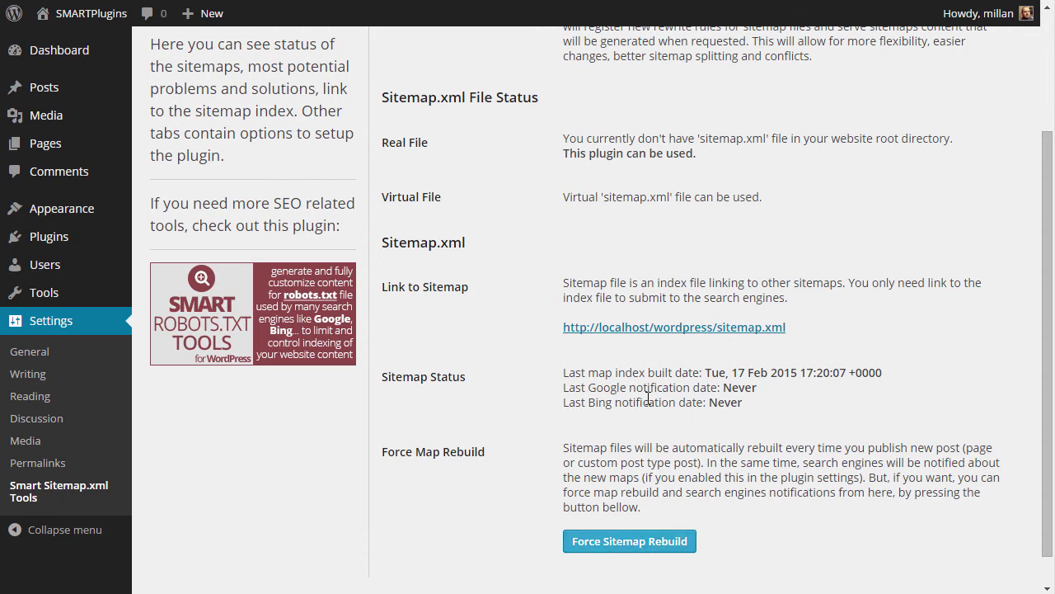
pyautogui.scroll(2, 494, 421)
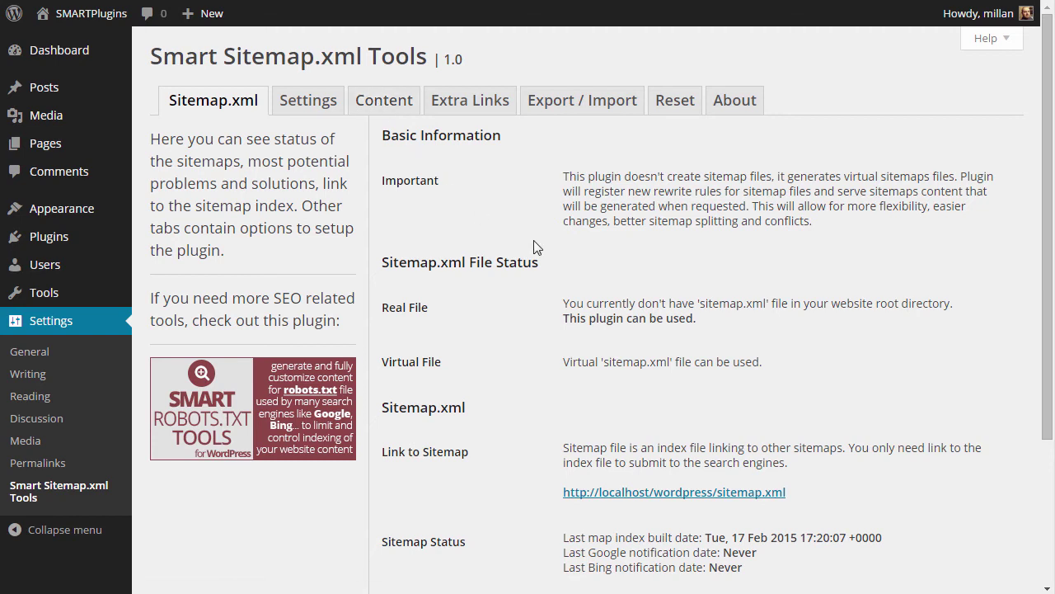
pyautogui.scroll(-3, 519, 350)
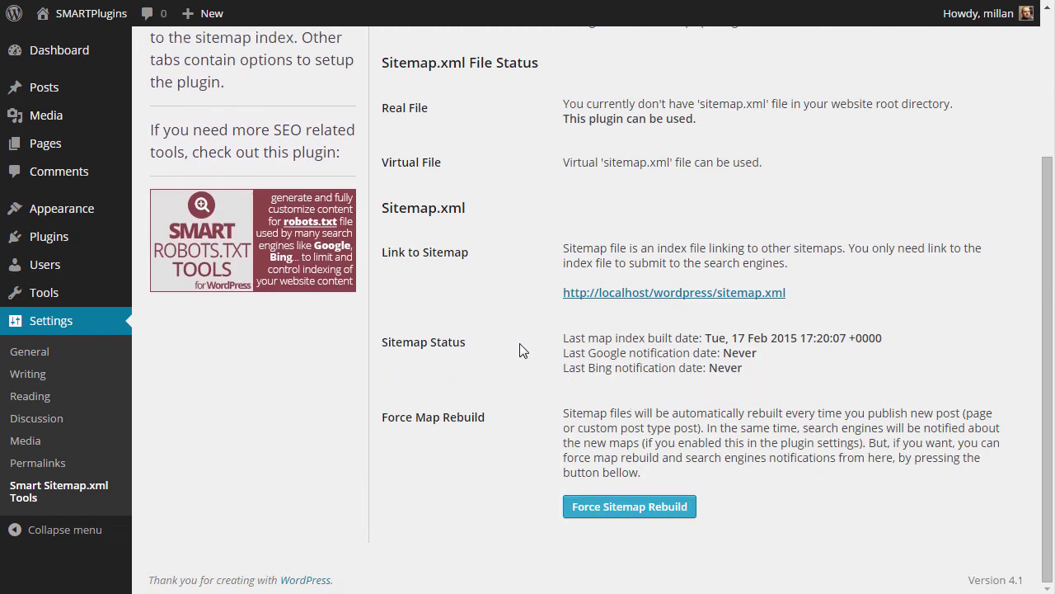
pyautogui.click(605, 515)
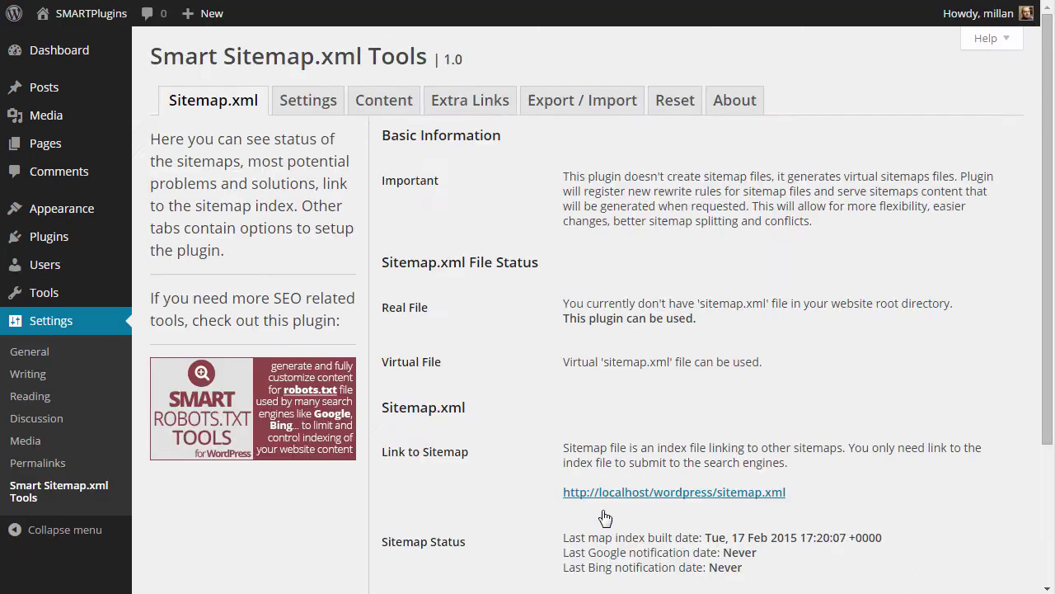
pyautogui.scroll(-3, 782, 516)
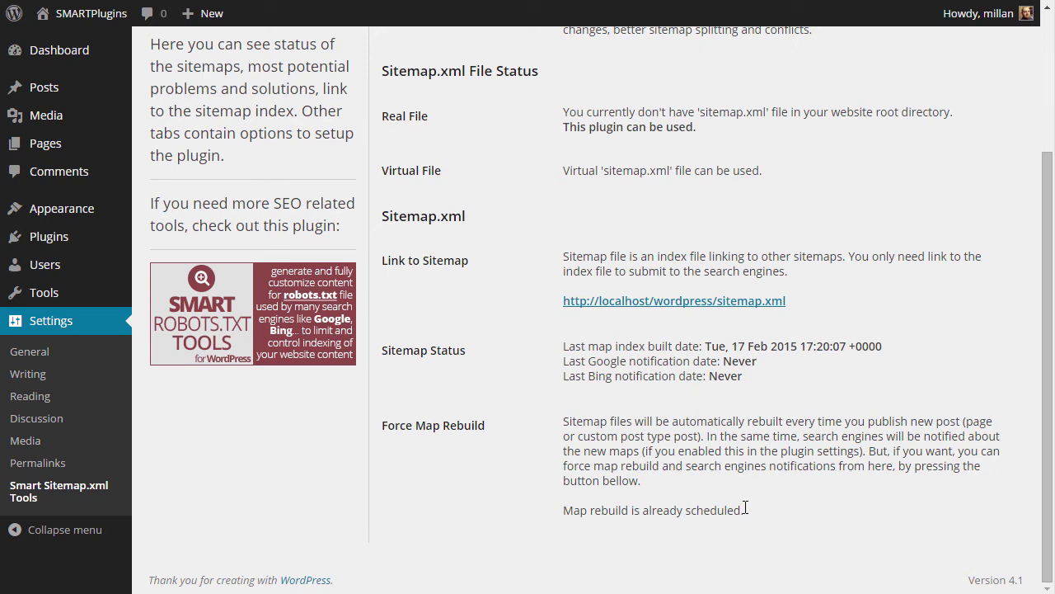
pyautogui.scroll(3, 599, 476)
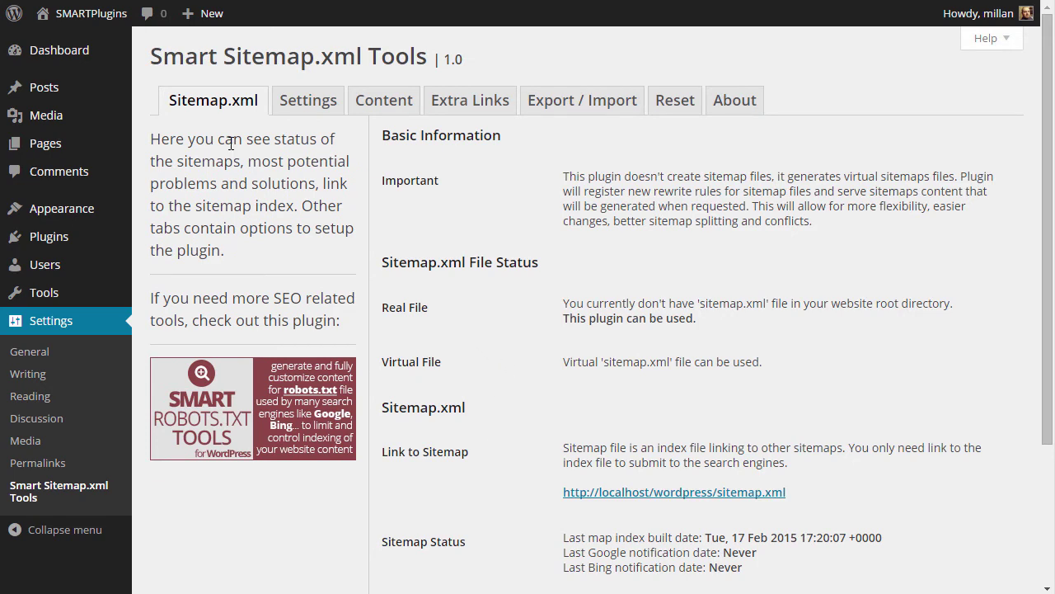
# Open the post GD bbPress Toolbox 3.5.1 Pro for editing and review its sitemap priority and update frequency choices
pyautogui.moveTo(61, 97)
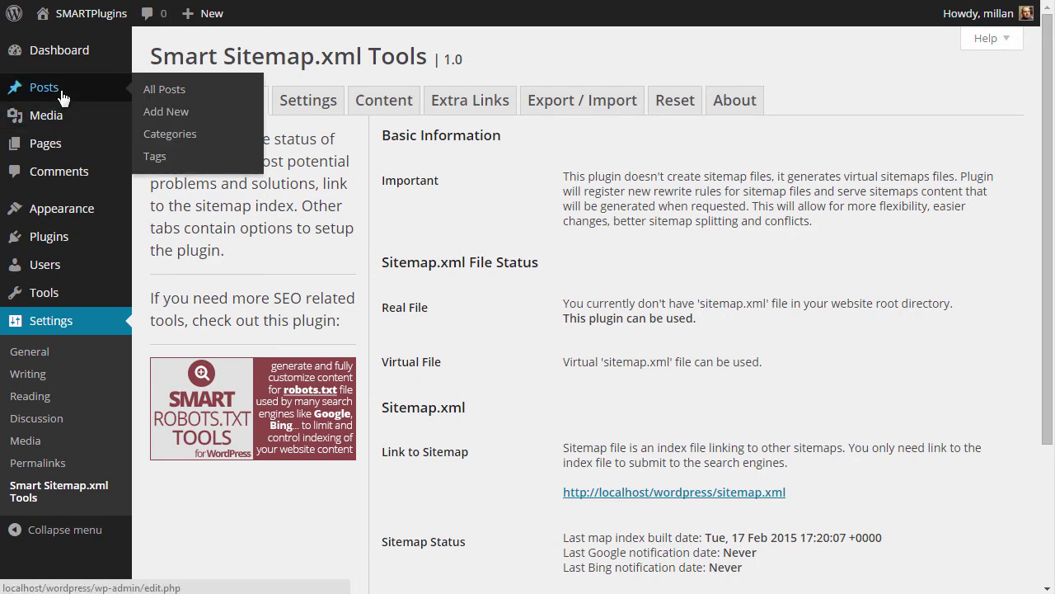
pyautogui.click(153, 96)
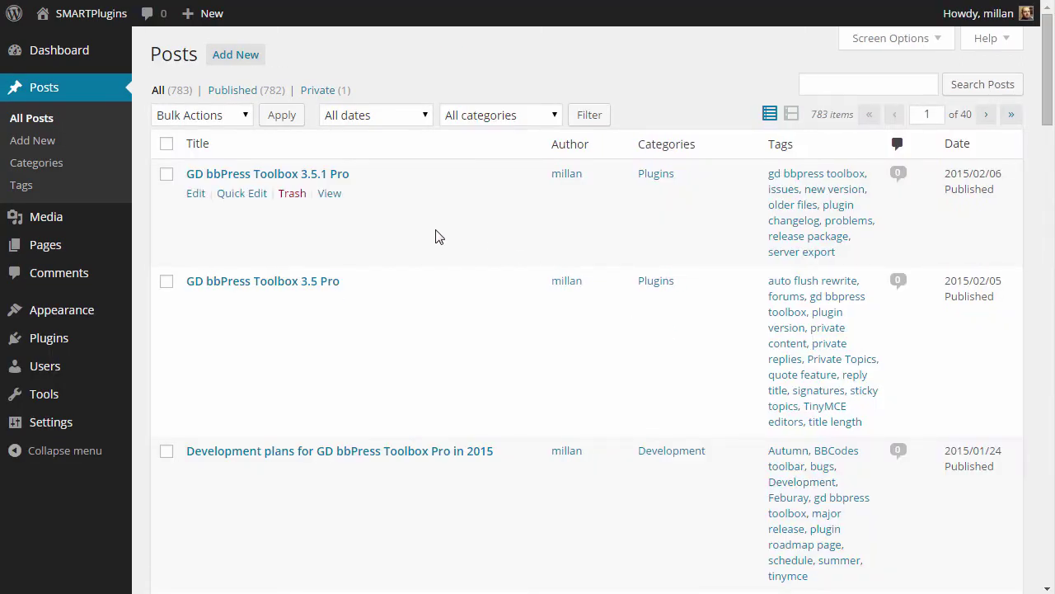
pyautogui.click(198, 195)
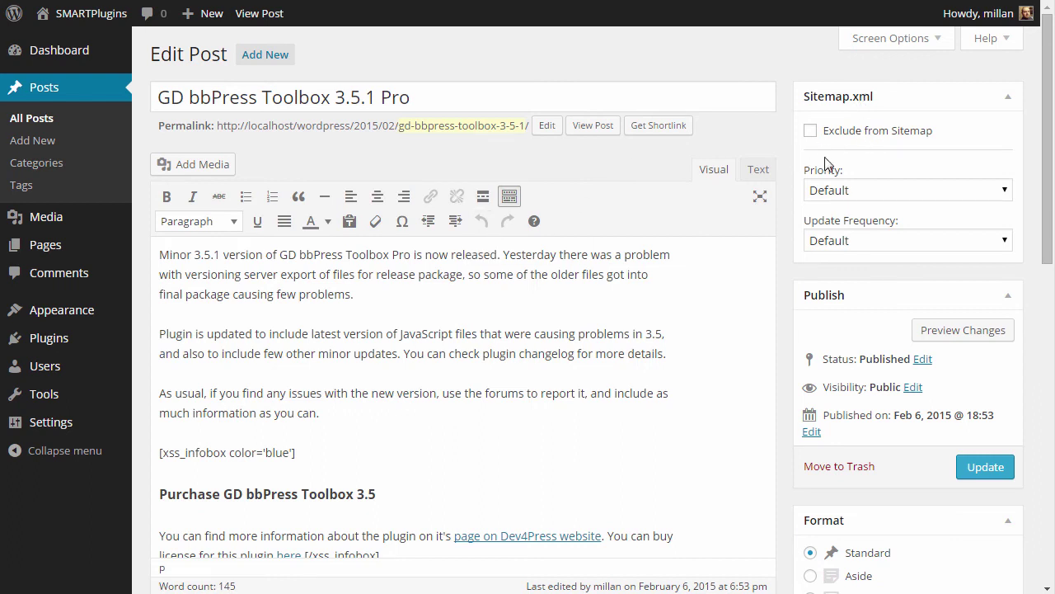
pyautogui.click(887, 188)
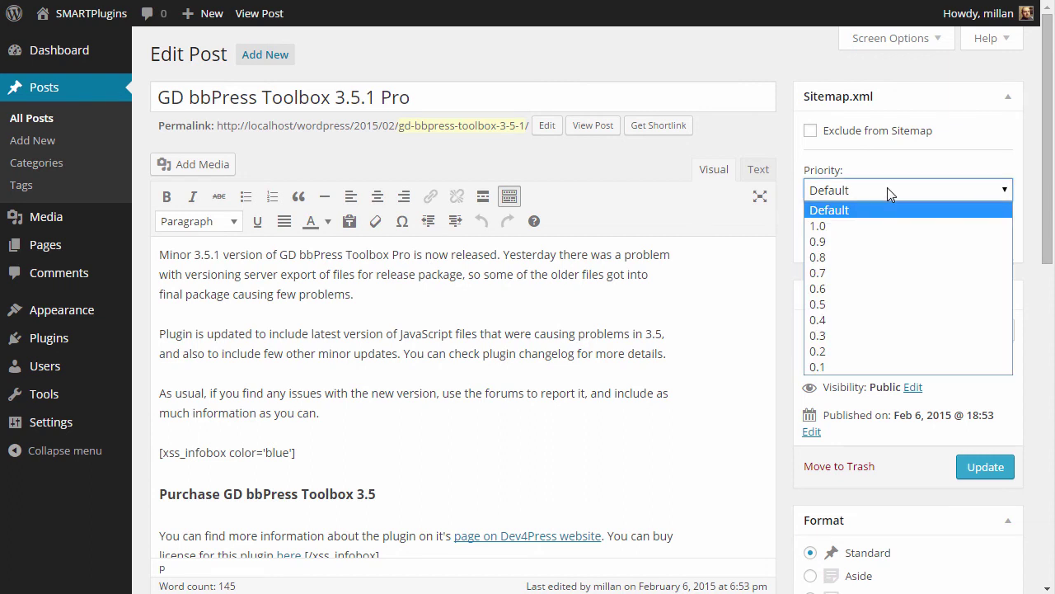
pyautogui.click(888, 189)
pyautogui.click(891, 244)
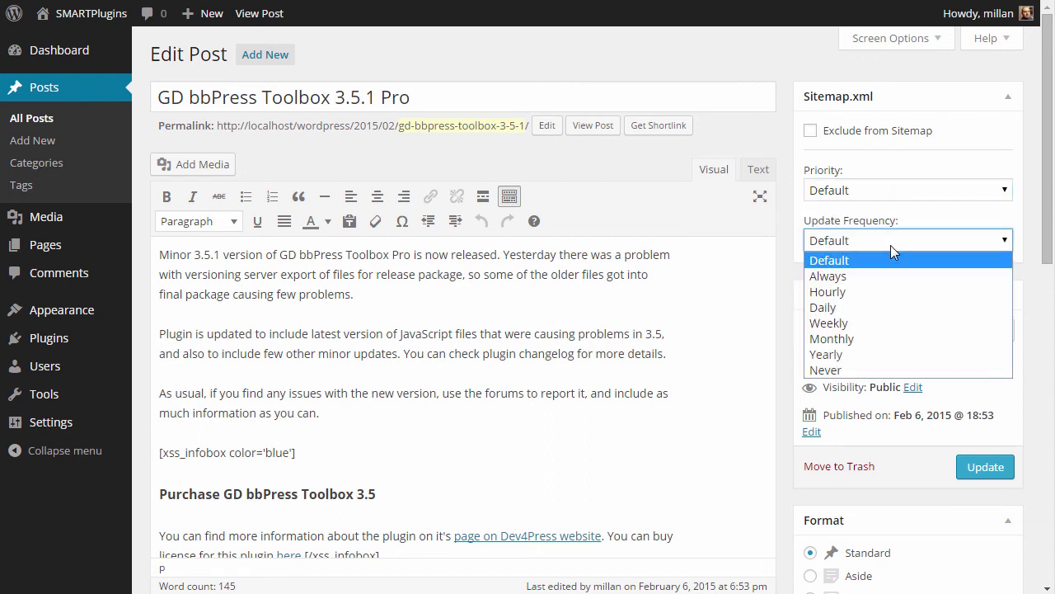
pyautogui.click(910, 216)
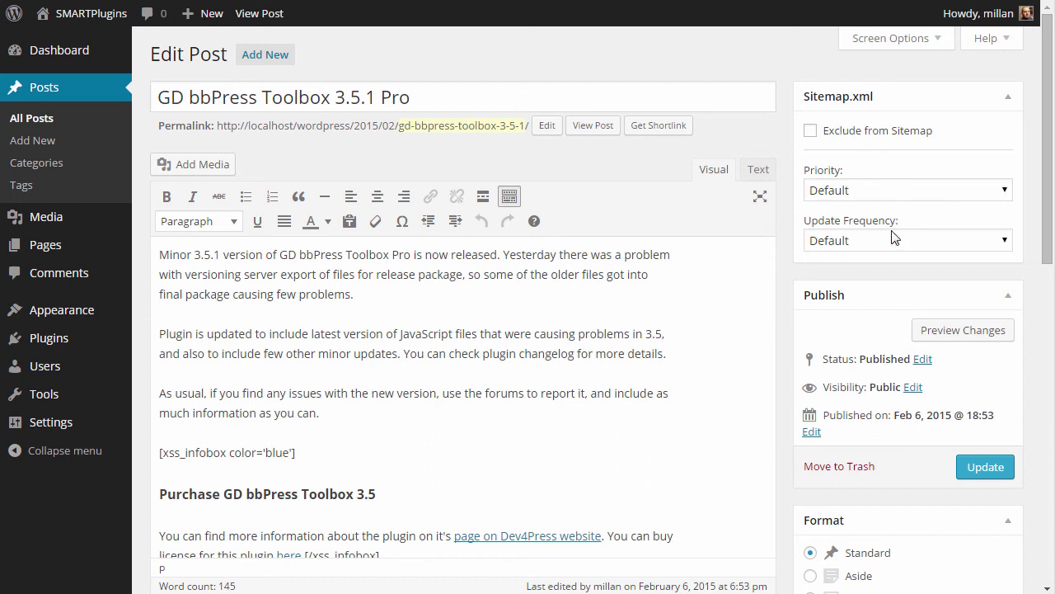
# Open the Blog category for editing and review its sitemap exclusion, priority and update frequency settings
pyautogui.click(58, 164)
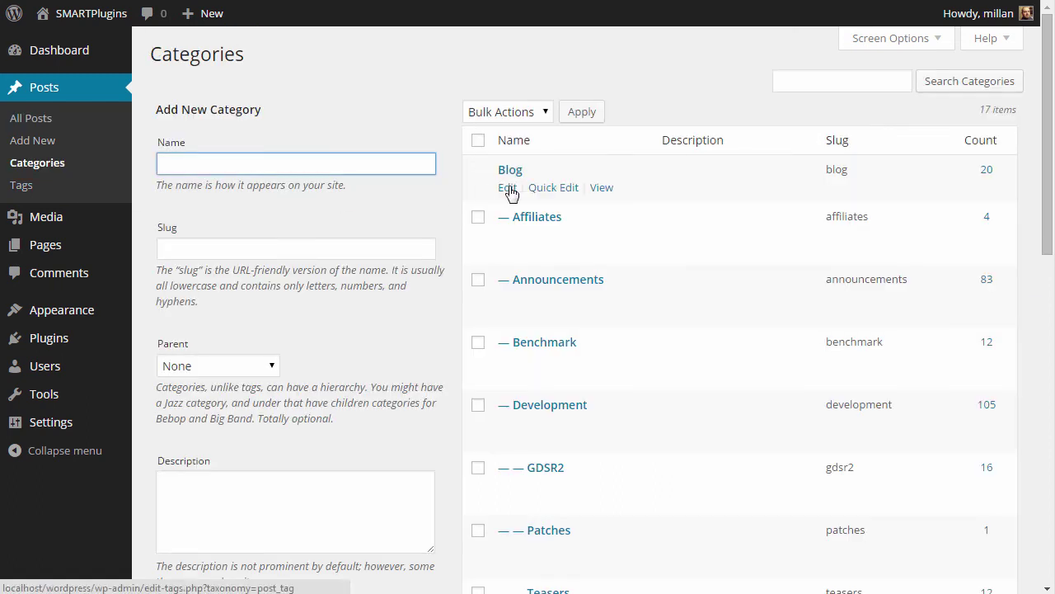
pyautogui.click(507, 188)
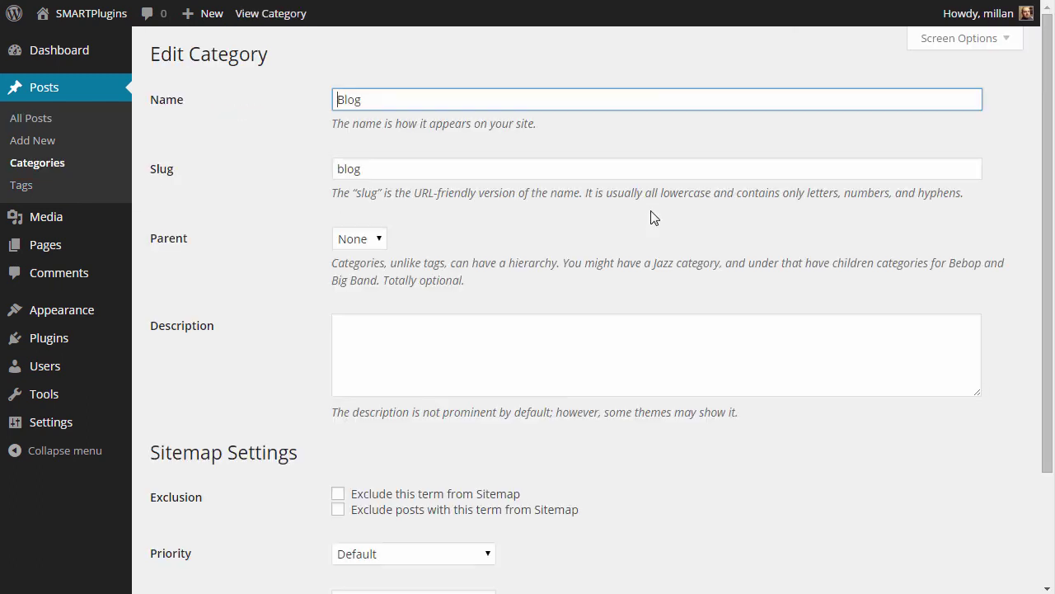
pyautogui.scroll(-3, 601, 427)
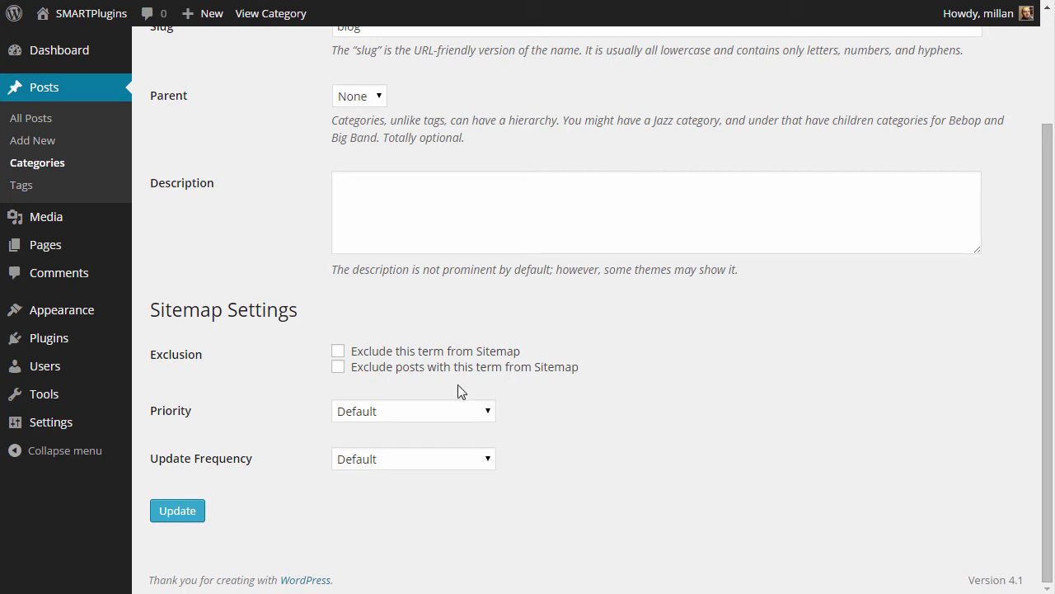
pyautogui.scroll(3, 461, 387)
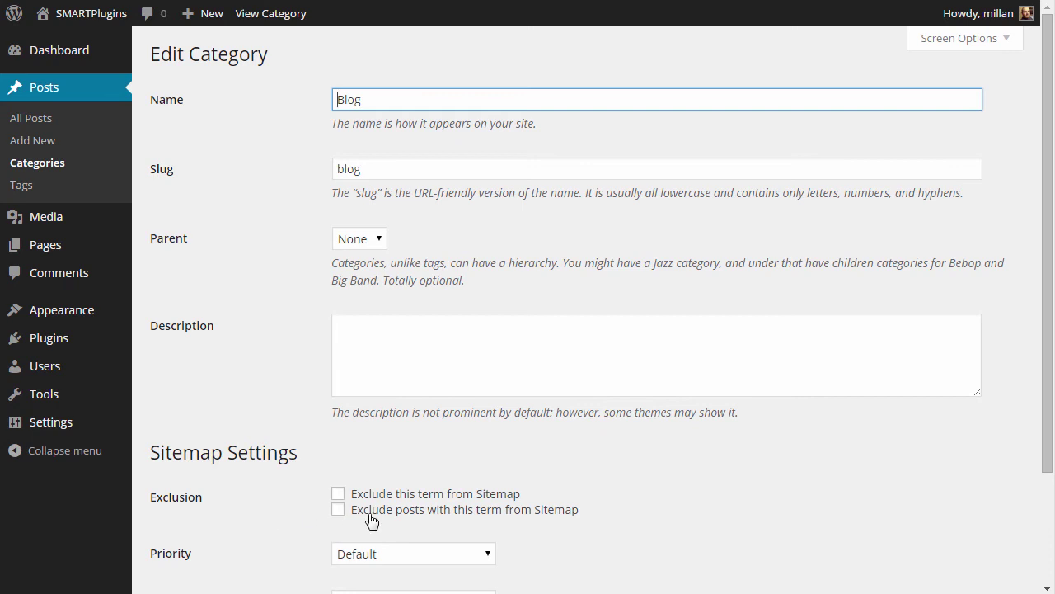
pyautogui.scroll(-2, 325, 516)
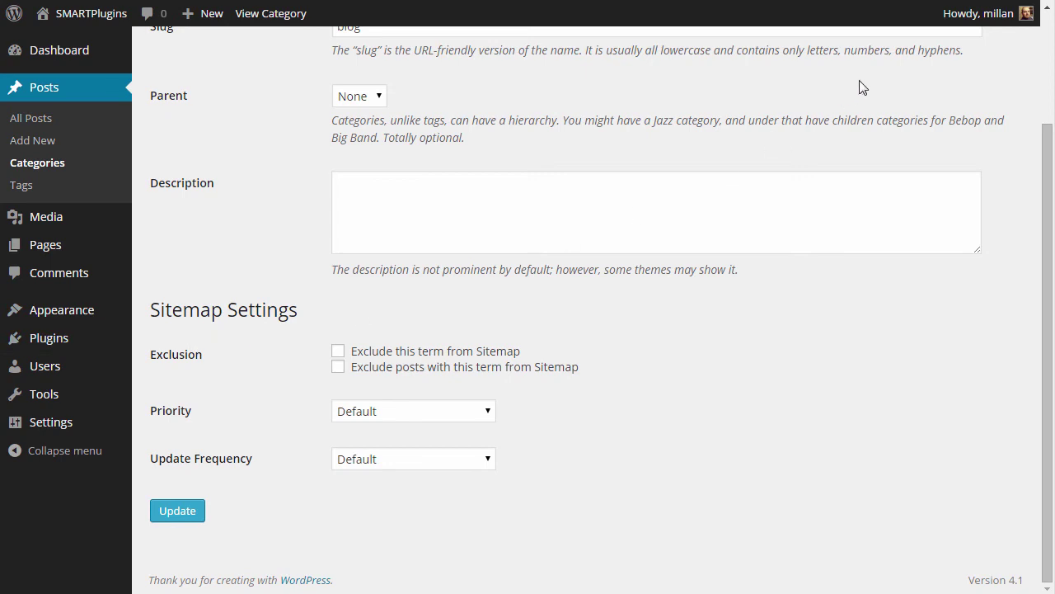
# Open your own user profile and review its sitemap exclusion, priority and update frequency settings
pyautogui.moveTo(973, 27)
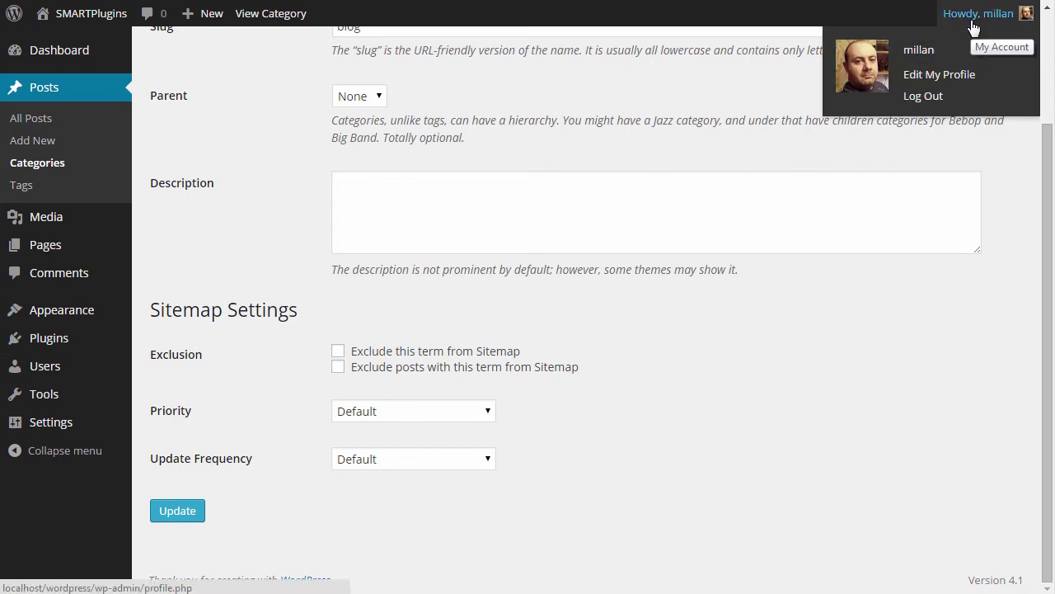
pyautogui.click(931, 76)
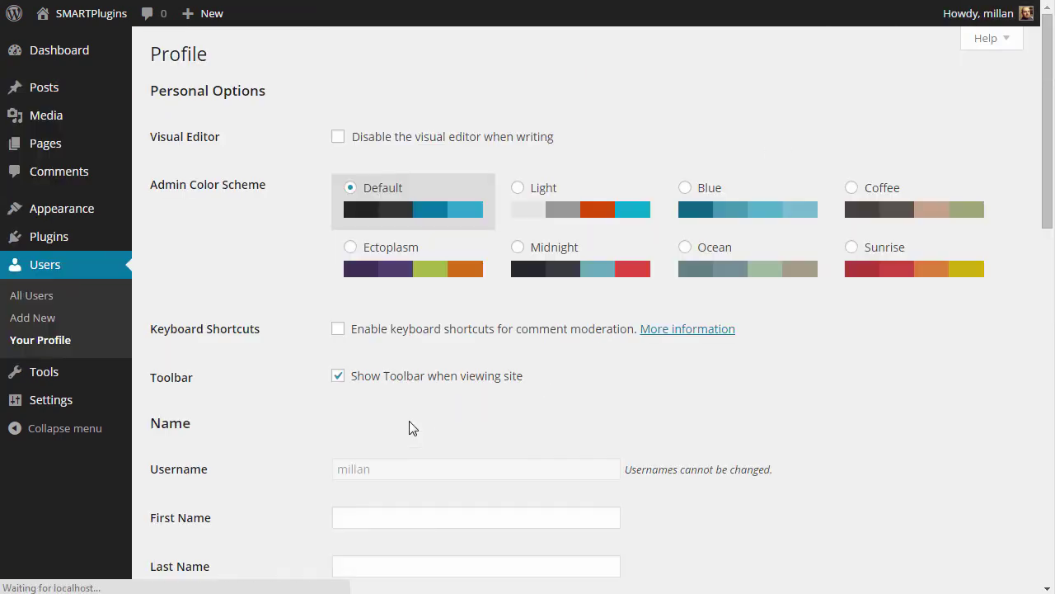
pyautogui.scroll(-10, 411, 423)
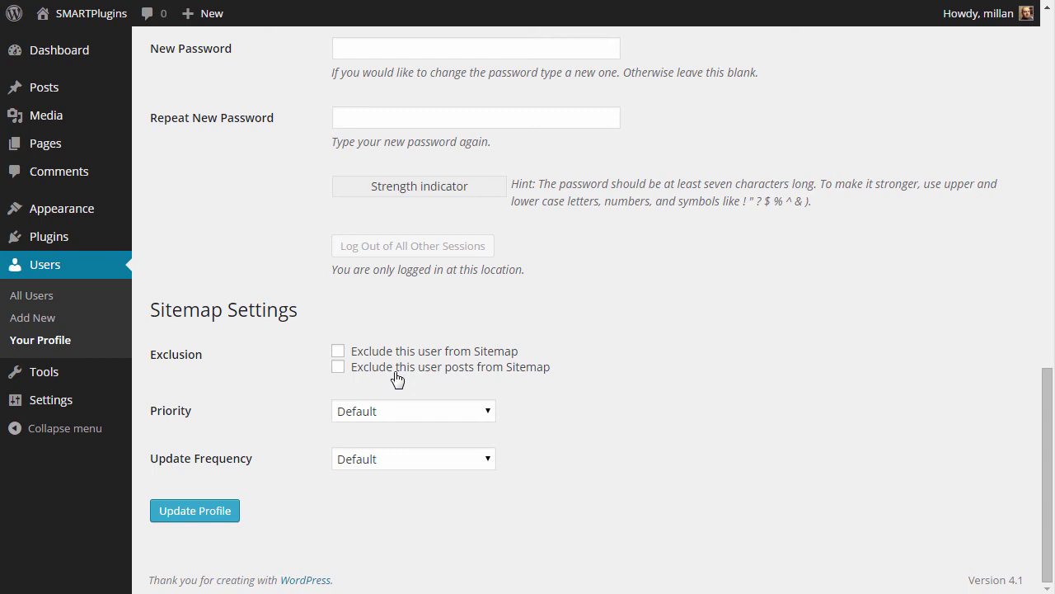
pyautogui.click(418, 412)
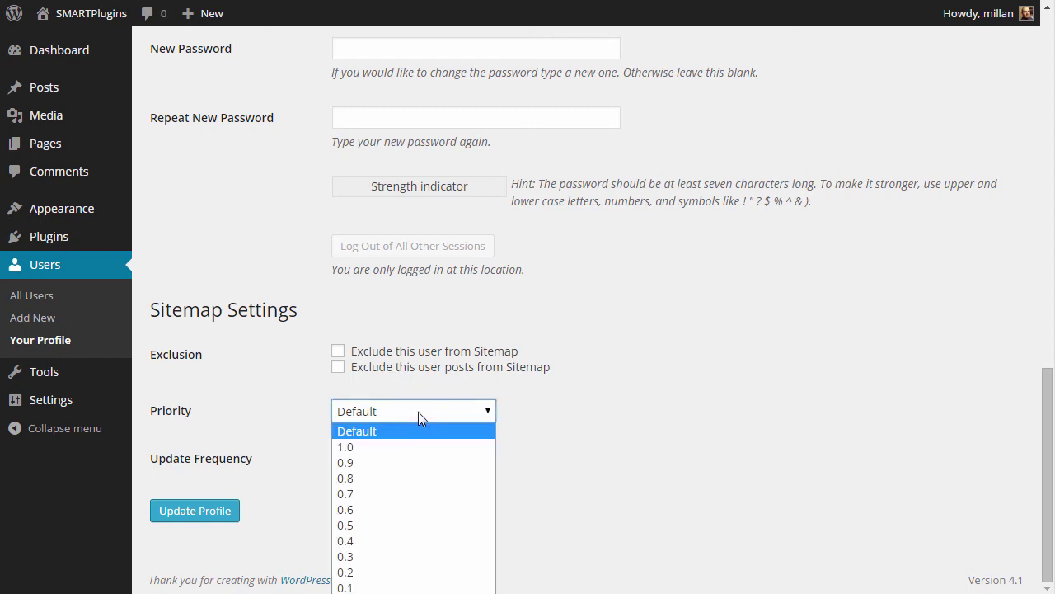
pyautogui.click(597, 411)
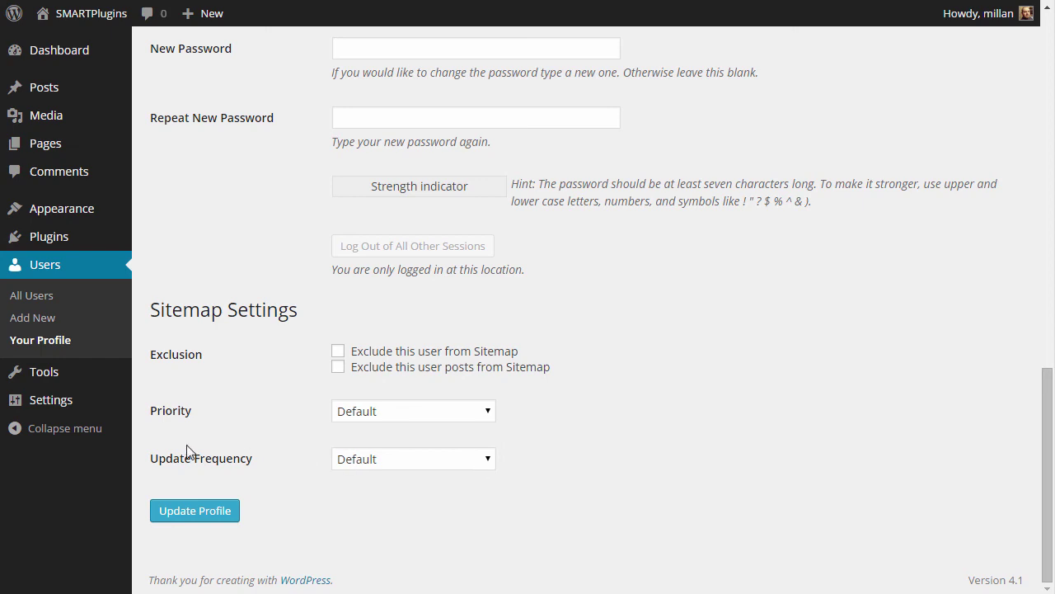
# Return to Smart Sitemap.xml Tools, check the sitemap build and search engine notification dates, and open the plugin's general settings
pyautogui.moveTo(86, 418)
pyautogui.click(205, 510)
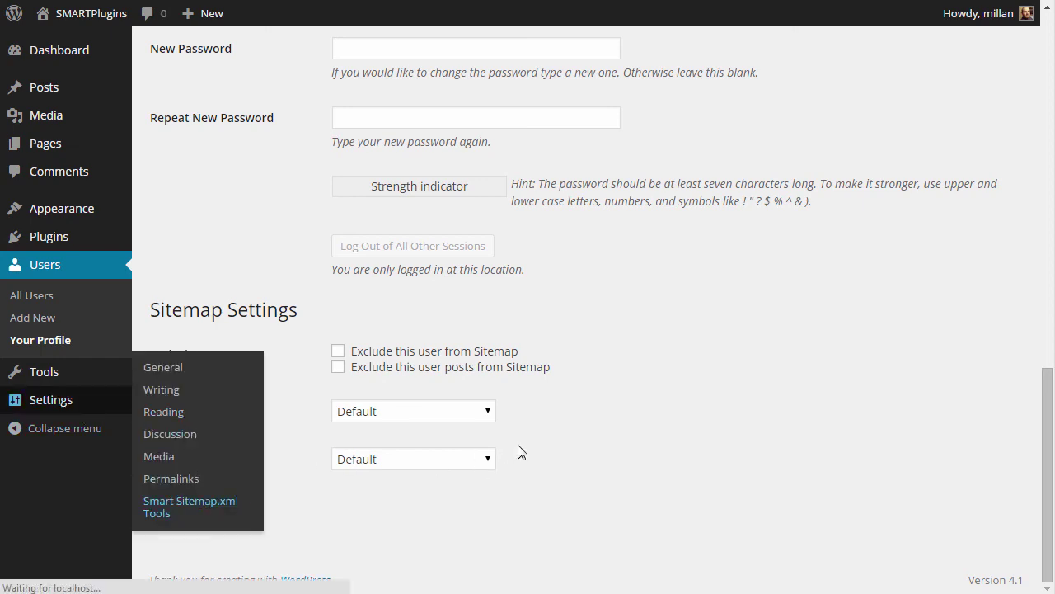
pyautogui.scroll(-3, 566, 437)
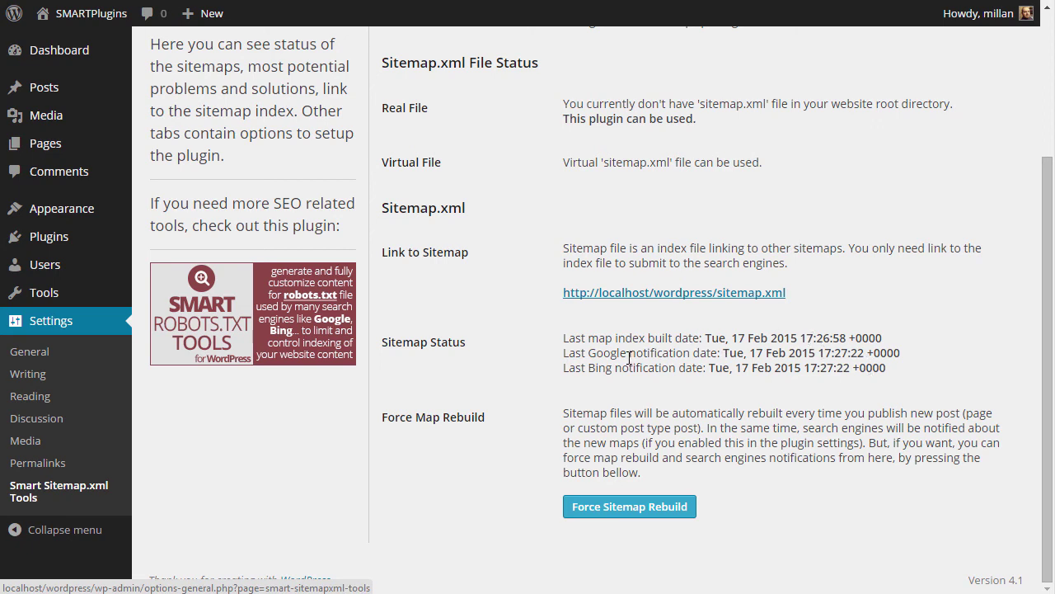
pyautogui.scroll(5, 417, 460)
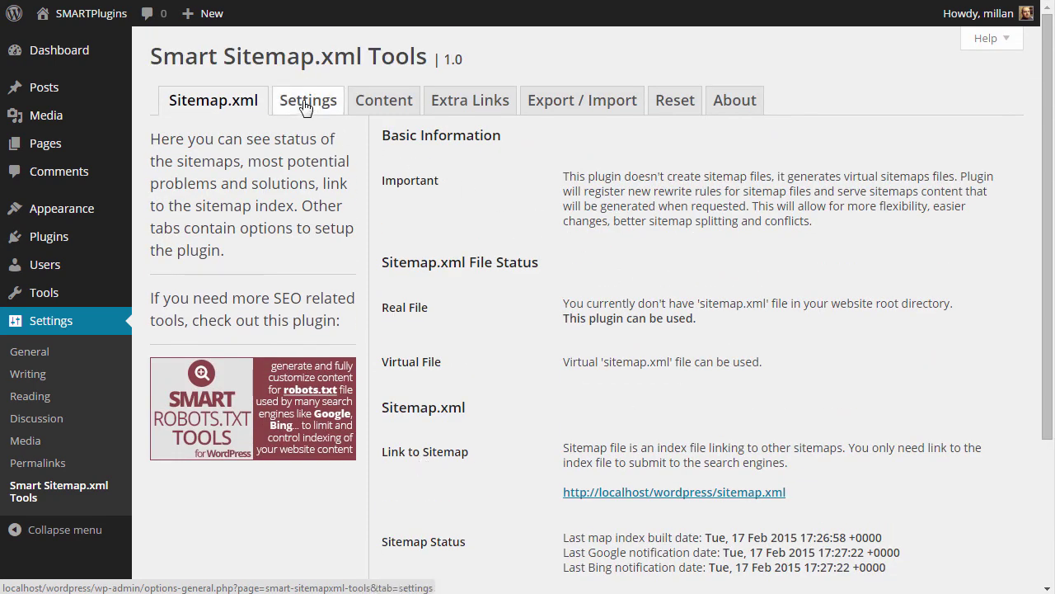
pyautogui.click(307, 104)
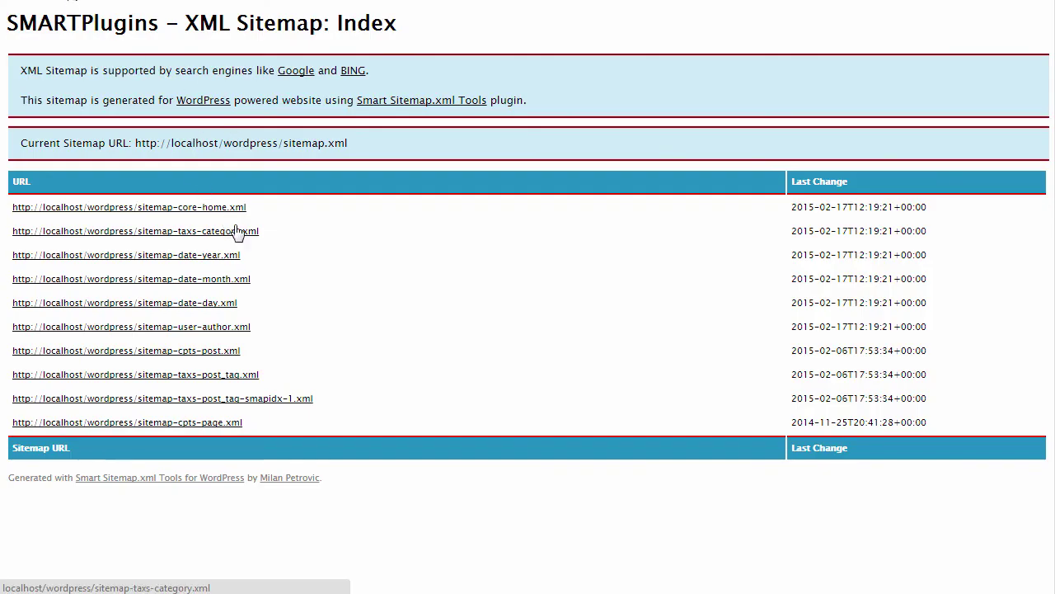
# Open the daily date sitemap from the sitemap index and look through its change dates, frequencies and priorities
pyautogui.click(227, 307)
pyautogui.scroll(-3, 225, 305)
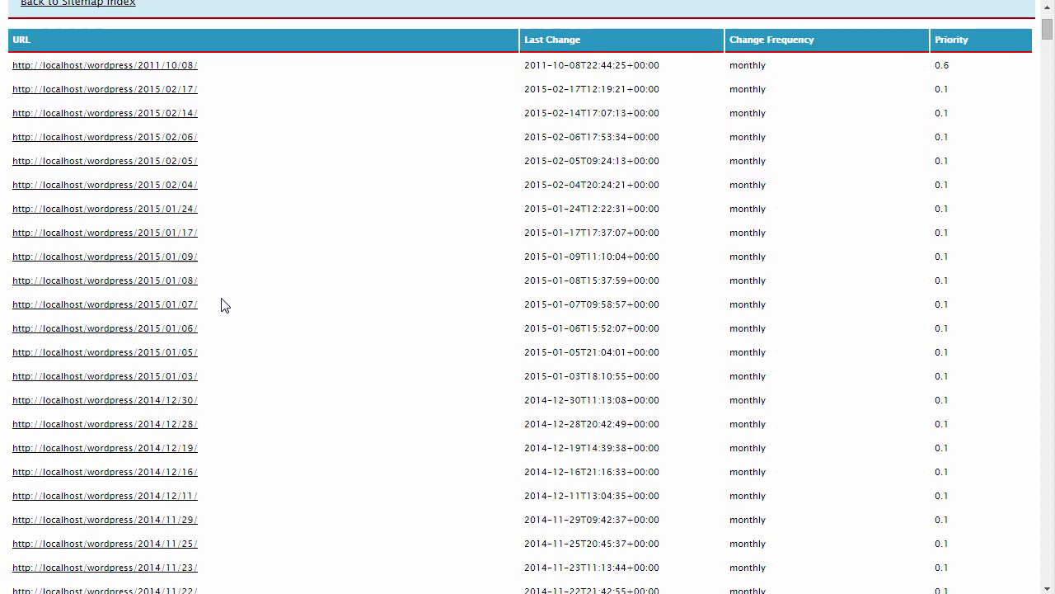
pyautogui.scroll(-8, 222, 305)
pyautogui.scroll(10, 222, 305)
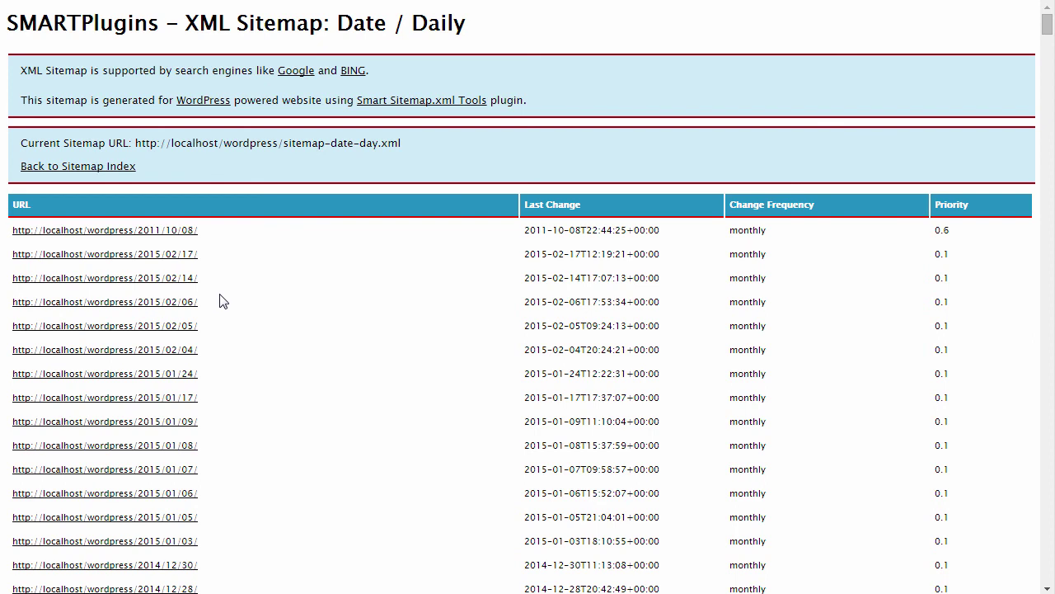
# Return to the Smart Sitemap.xml Tools settings and open the plugin's export and import page
pyautogui.click(115, 1)
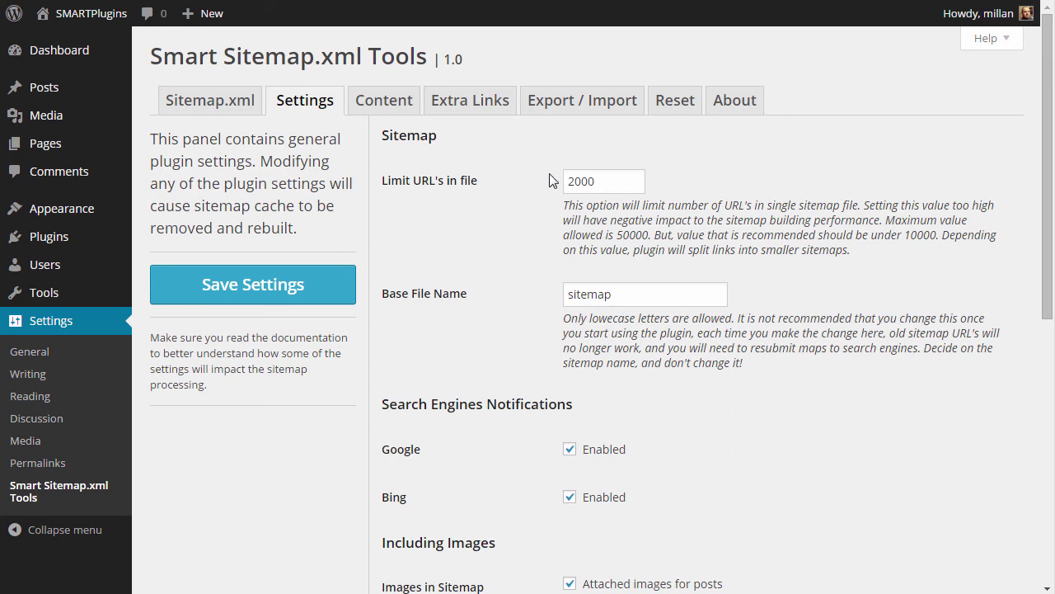
pyautogui.click(579, 113)
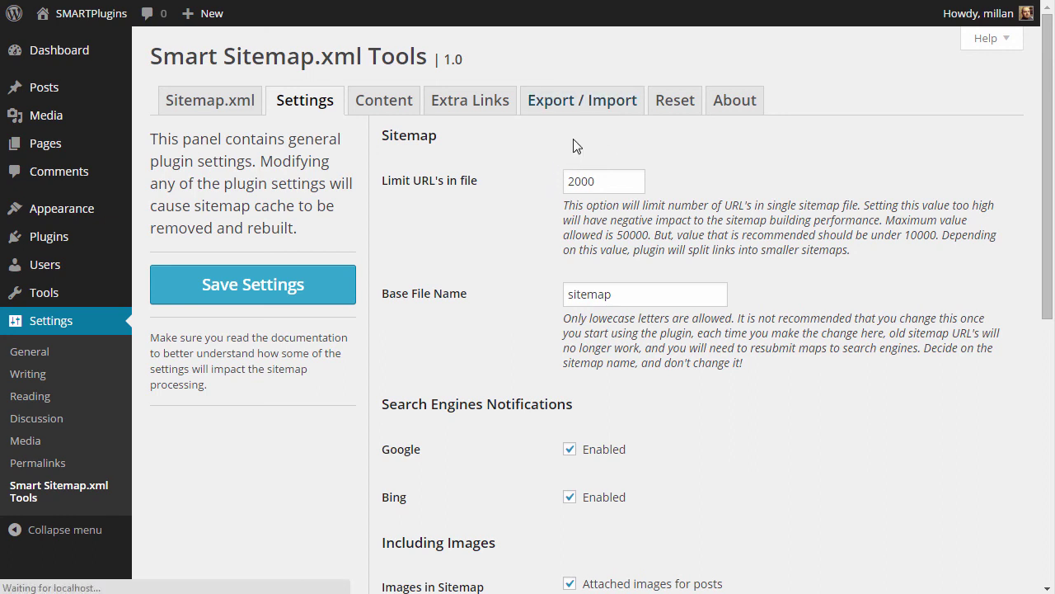